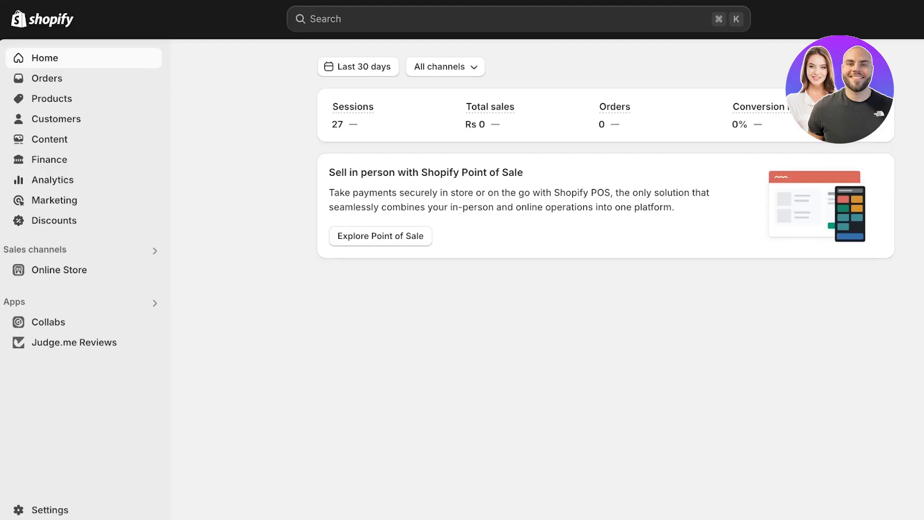
# Open the Mascara product and review its details and pricing.
pyautogui.click(52, 98)
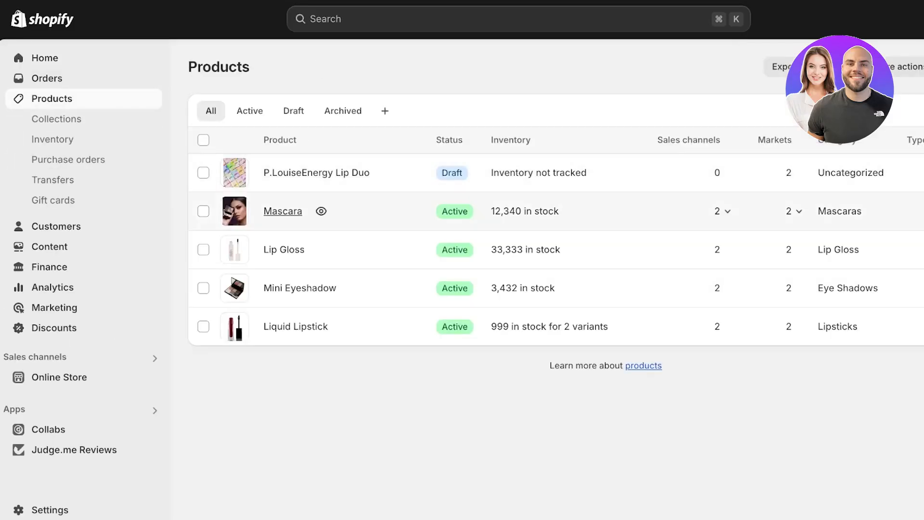
pyautogui.click(283, 211)
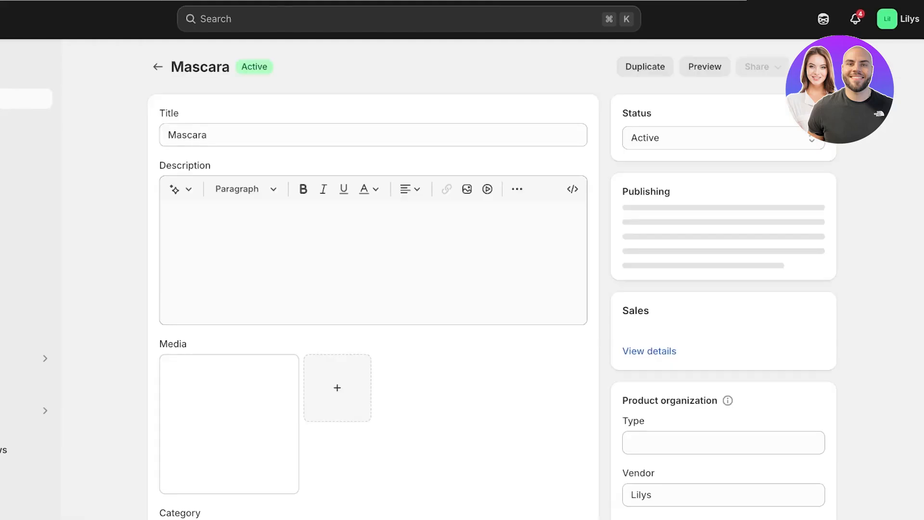
pyautogui.scroll(-7, 373, 289)
pyautogui.scroll(-1, 374, 289)
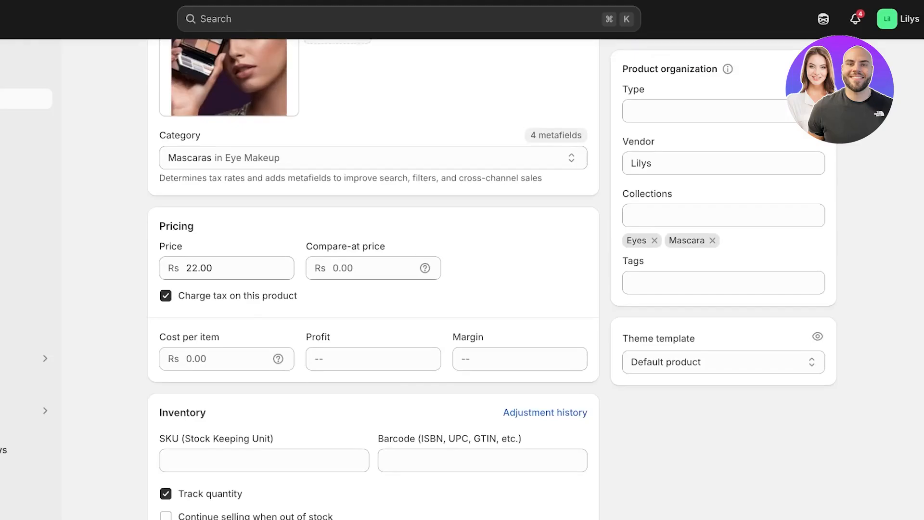
pyautogui.scroll(8, 373, 289)
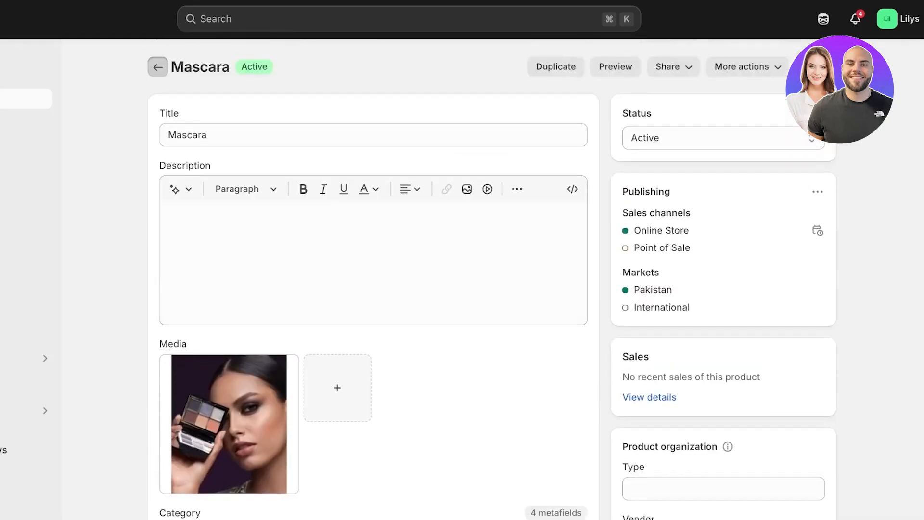
# Return to the product list, open the Lip Gloss product and review its details and pricing.
pyautogui.click(158, 67)
pyautogui.click(174, 249)
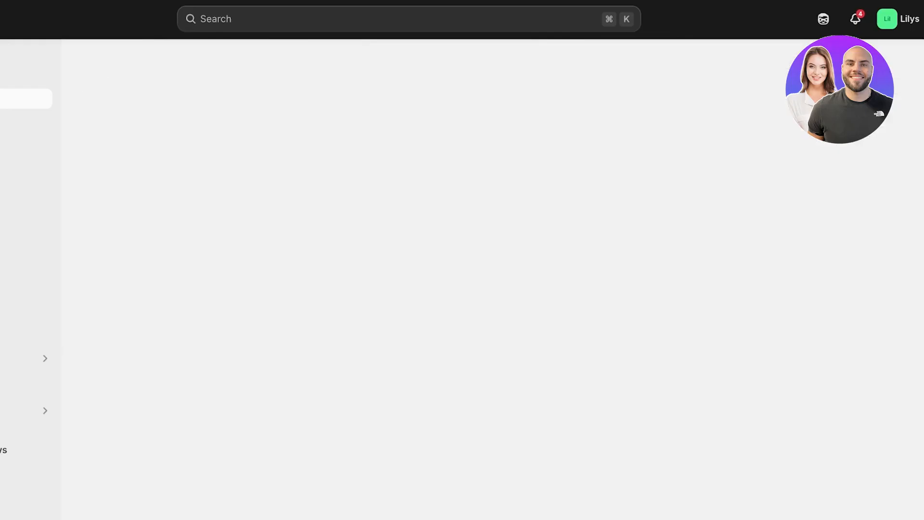
pyautogui.scroll(-10, 373, 289)
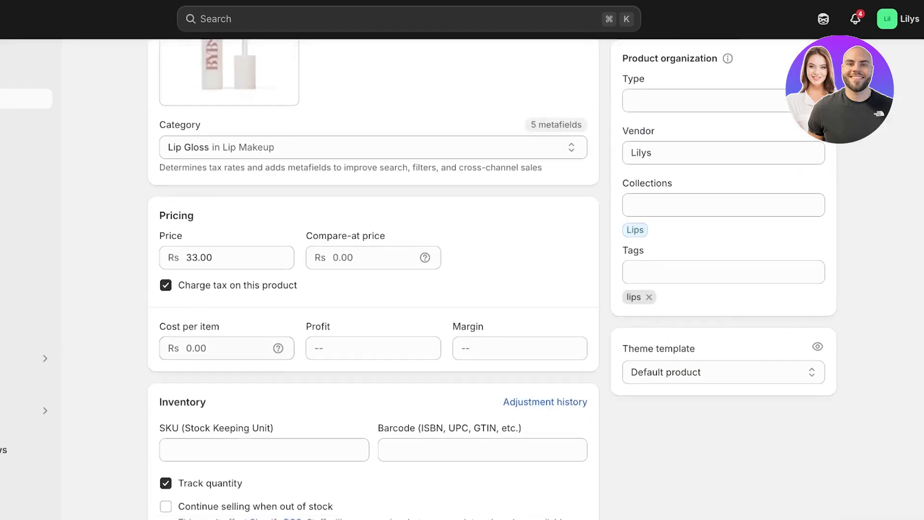
pyautogui.scroll(10, 373, 289)
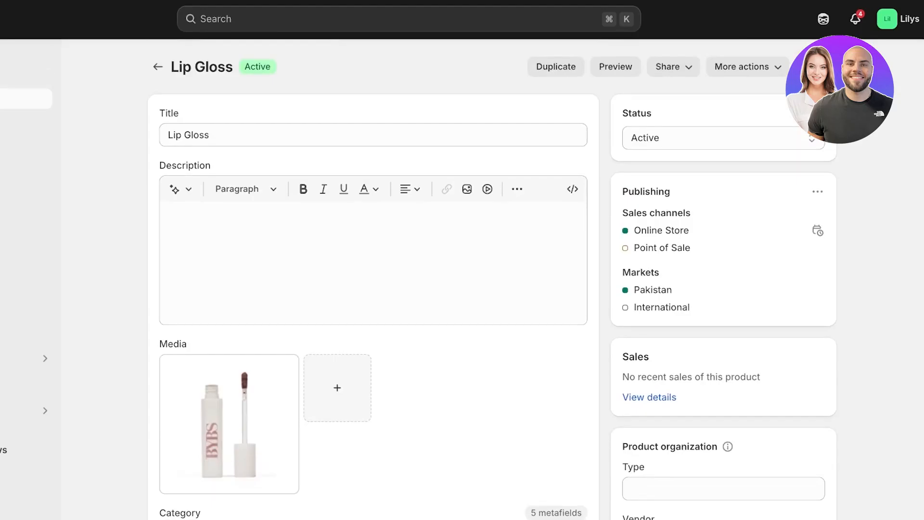
pyautogui.scroll(-10, 373, 289)
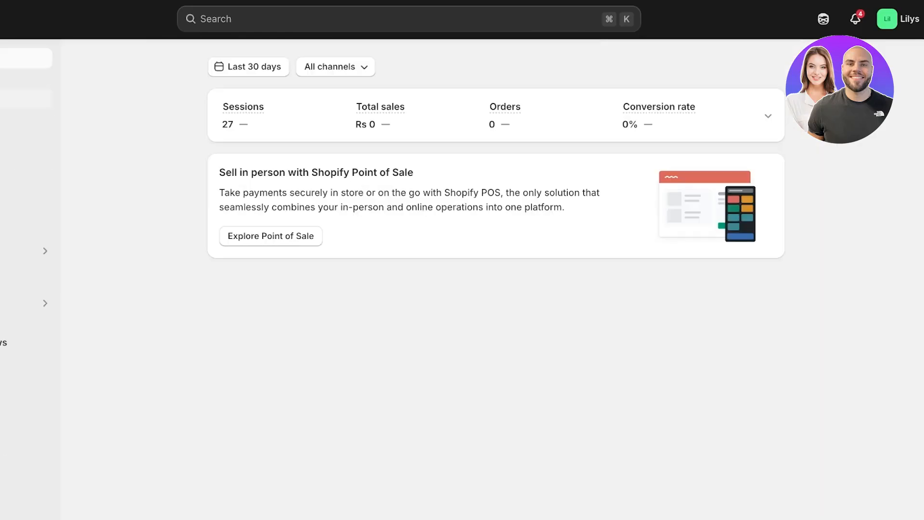
# Select all products in the product list and open them in the bulk editor.
pyautogui.click(26, 99)
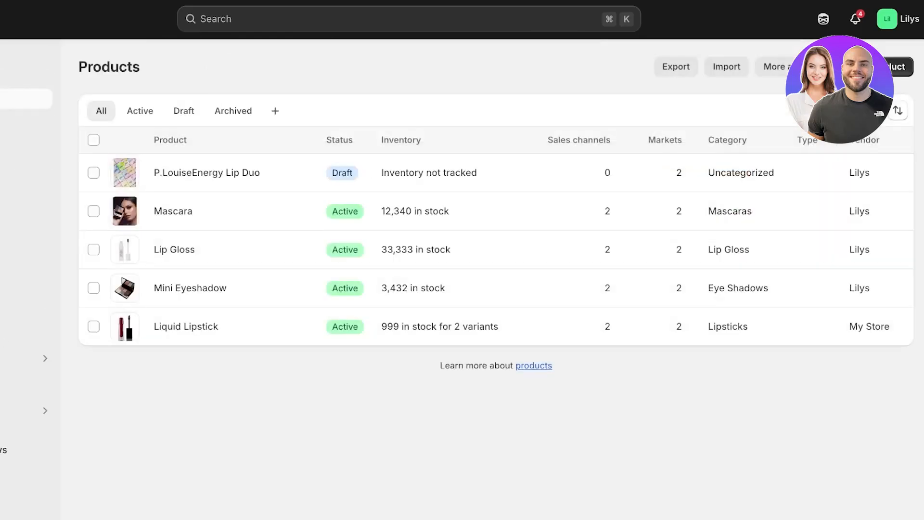
pyautogui.click(800, 67)
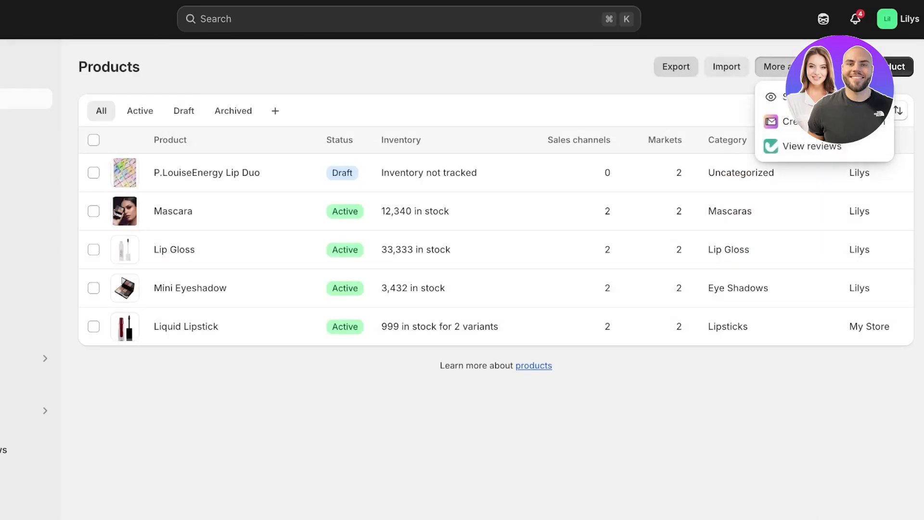
pyautogui.click(93, 140)
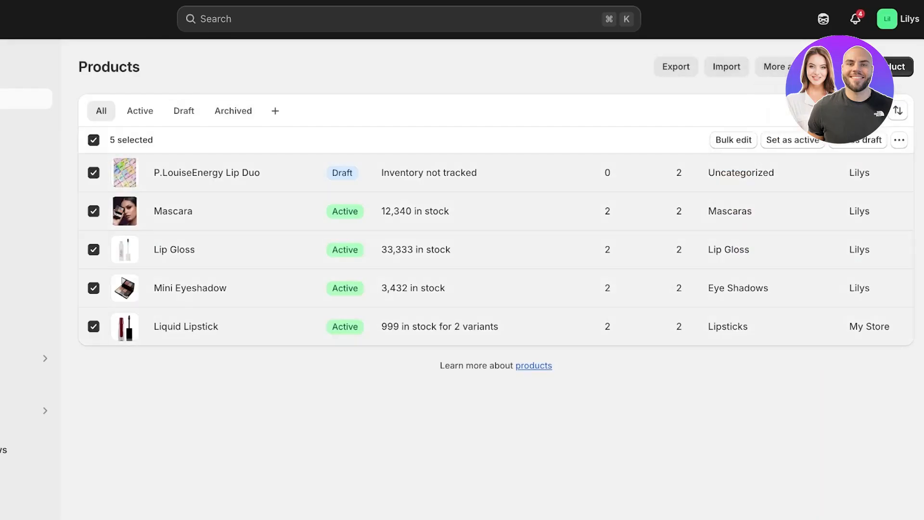
pyautogui.click(733, 140)
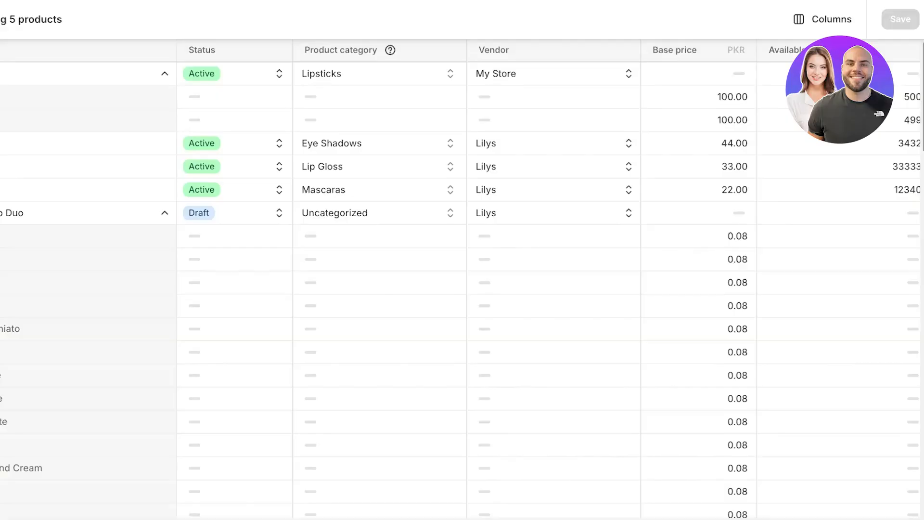
# Add the Charge taxes column to the bulk editor.
pyautogui.click(823, 19)
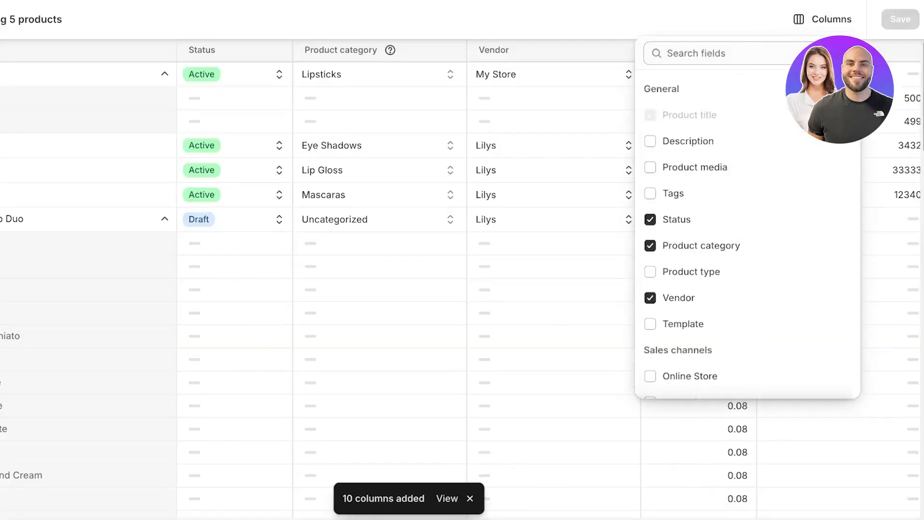
pyautogui.scroll(-7, 748, 217)
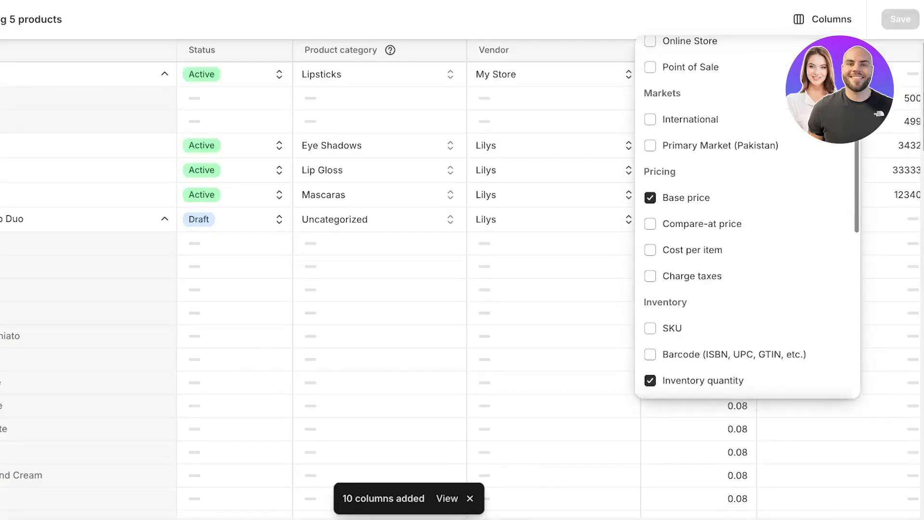
pyautogui.scroll(1, 748, 216)
pyautogui.click(650, 298)
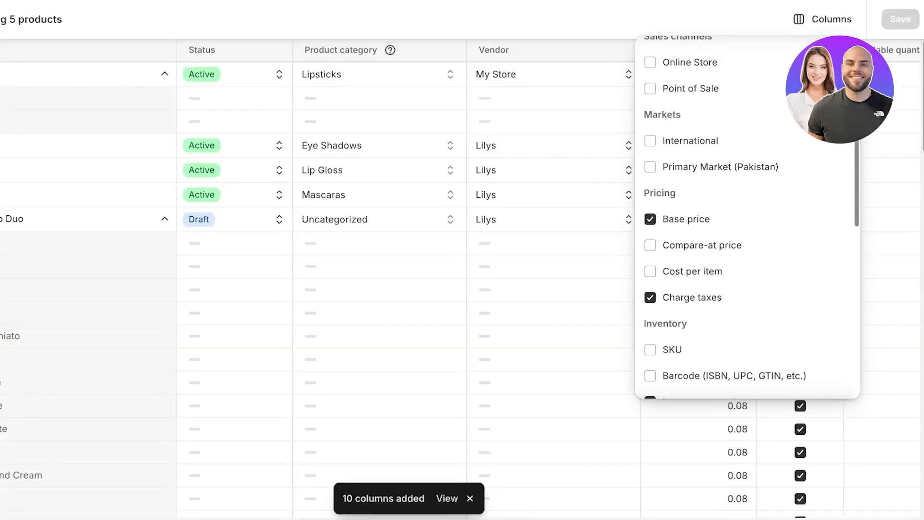
pyautogui.press('Escape')
# Enable Charge taxes for both Liquid Lipstick variants and save the bulk edits.
pyautogui.click(801, 98)
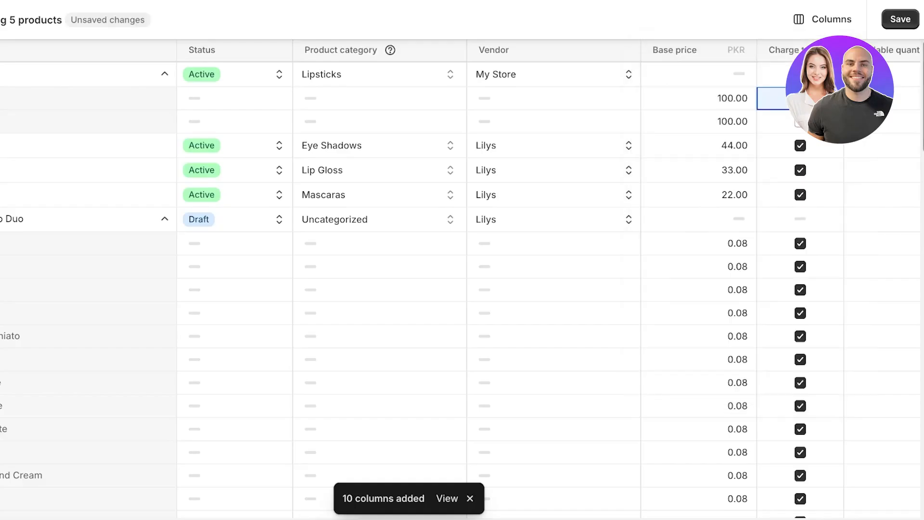
pyautogui.click(800, 122)
pyautogui.scroll(-1, 800, 121)
pyautogui.scroll(-3, 801, 122)
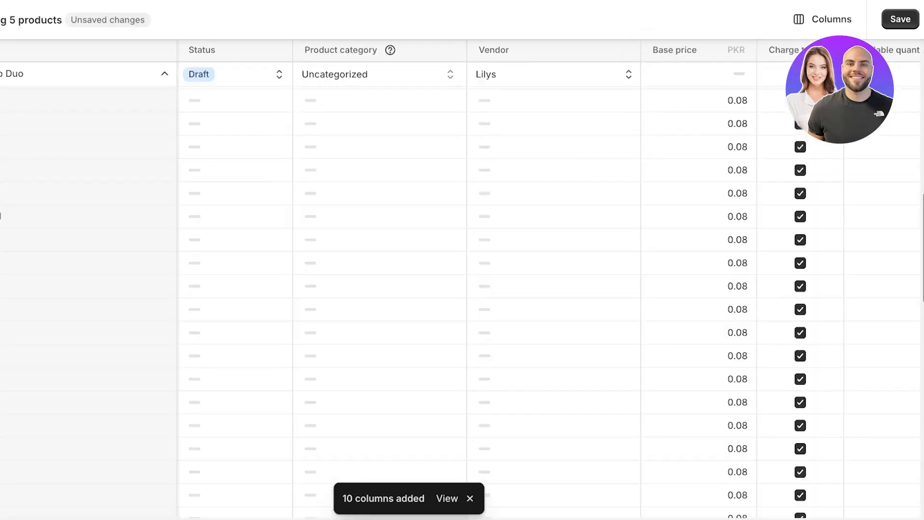
pyautogui.scroll(3, 800, 122)
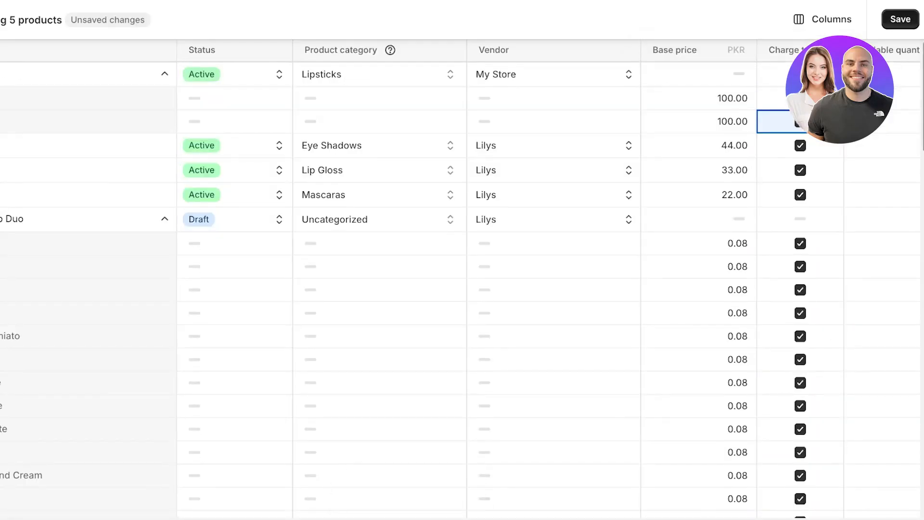
pyautogui.click(900, 20)
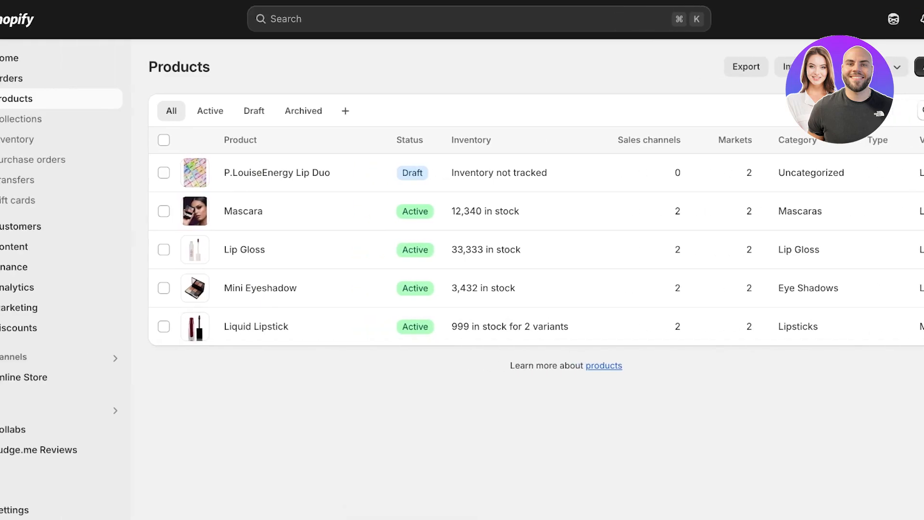
# Open the general shipping rates profile in the shipping and delivery settings.
pyautogui.click(48, 510)
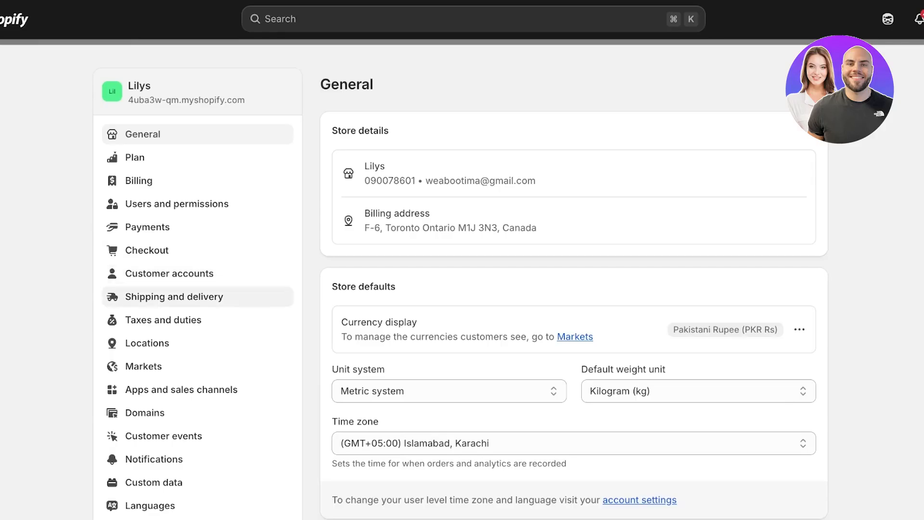
pyautogui.click(173, 296)
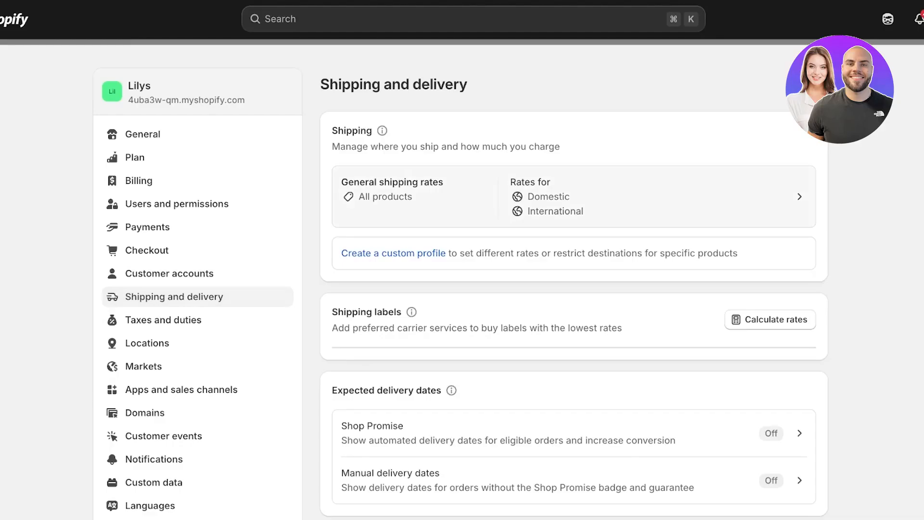
pyautogui.click(574, 196)
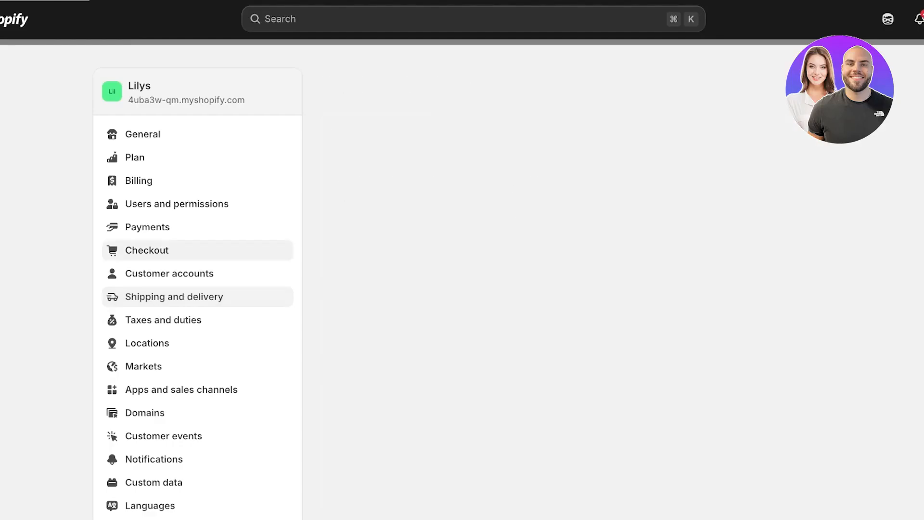
pyautogui.scroll(-8, 573, 289)
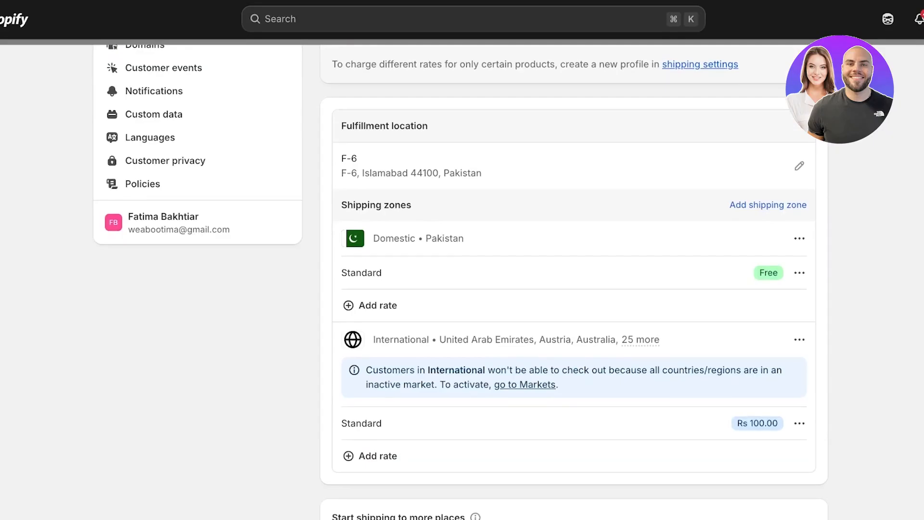
# Delete the Domestic and International shipping zones from the general profile.
pyautogui.click(800, 238)
pyautogui.click(771, 294)
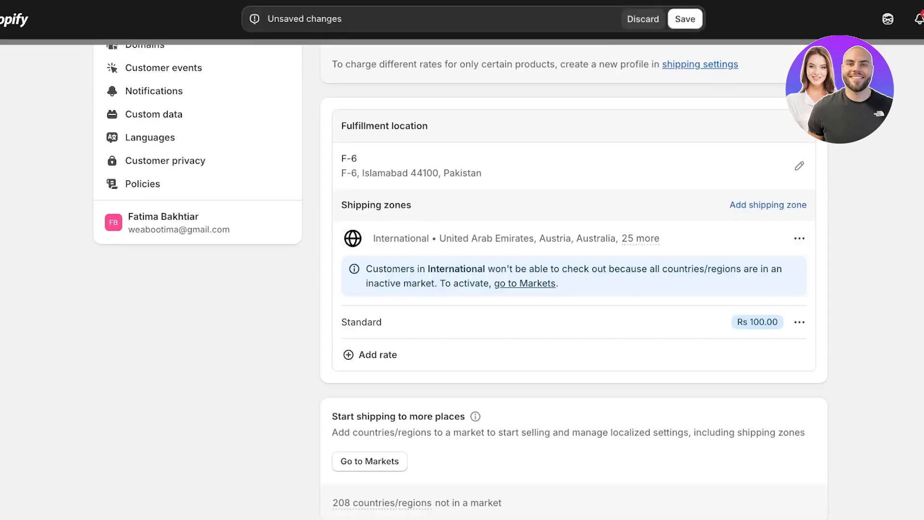
pyautogui.click(800, 239)
pyautogui.click(770, 291)
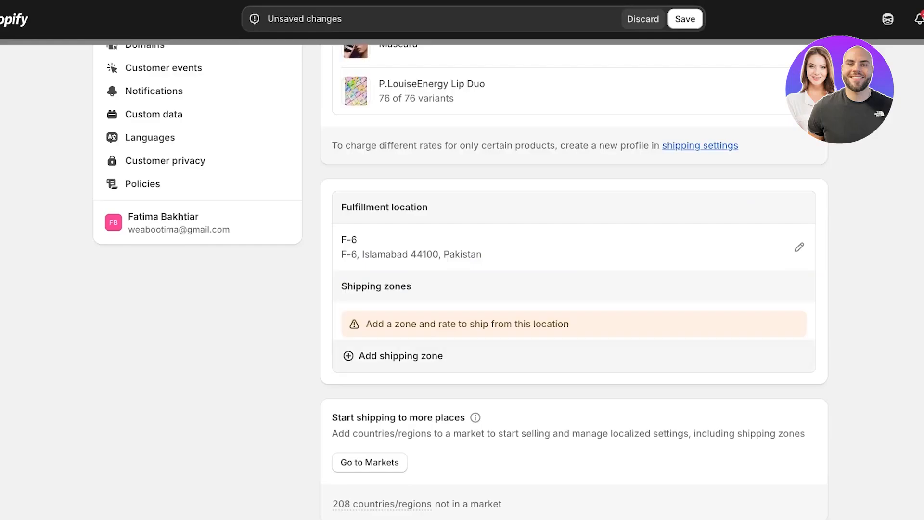
# Create a new shipping zone named Canada that includes the country Canada.
pyautogui.click(400, 356)
pyautogui.click(473, 148)
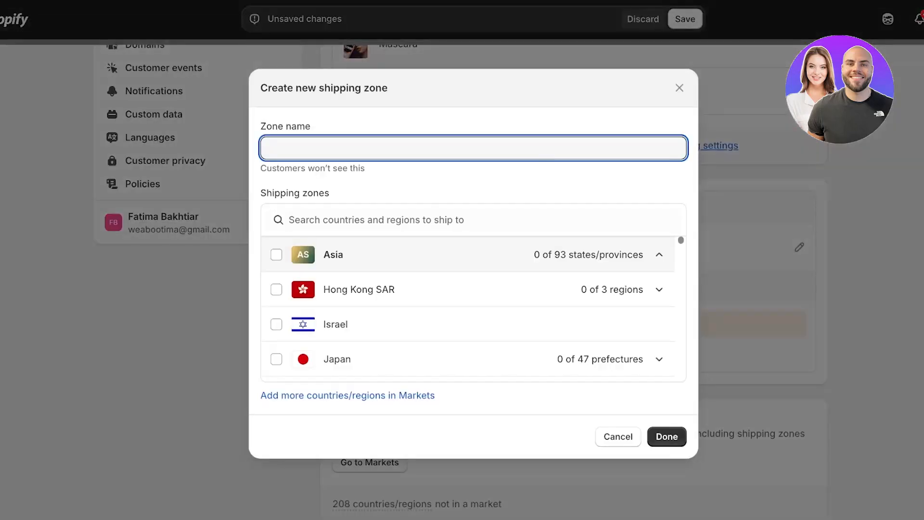
pyautogui.write('Canada')
pyautogui.scroll(-1, 473, 308)
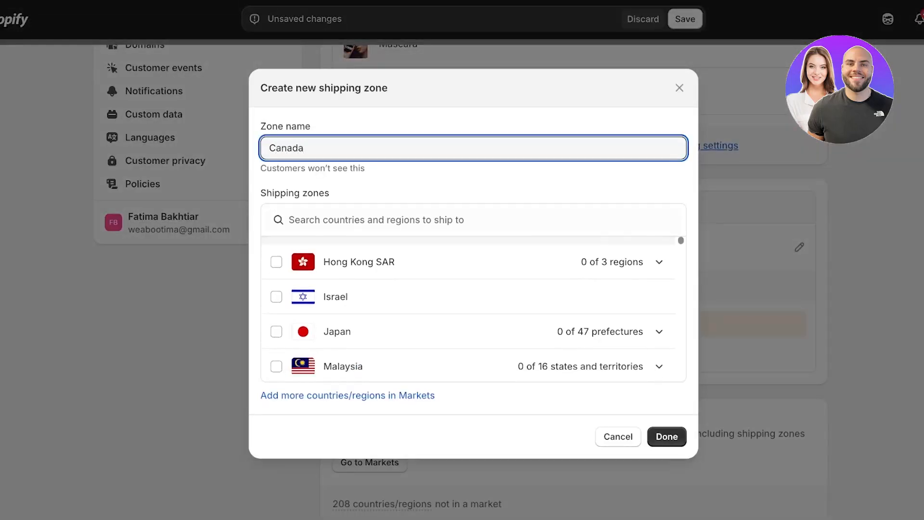
pyautogui.click(474, 220)
pyautogui.write('canad')
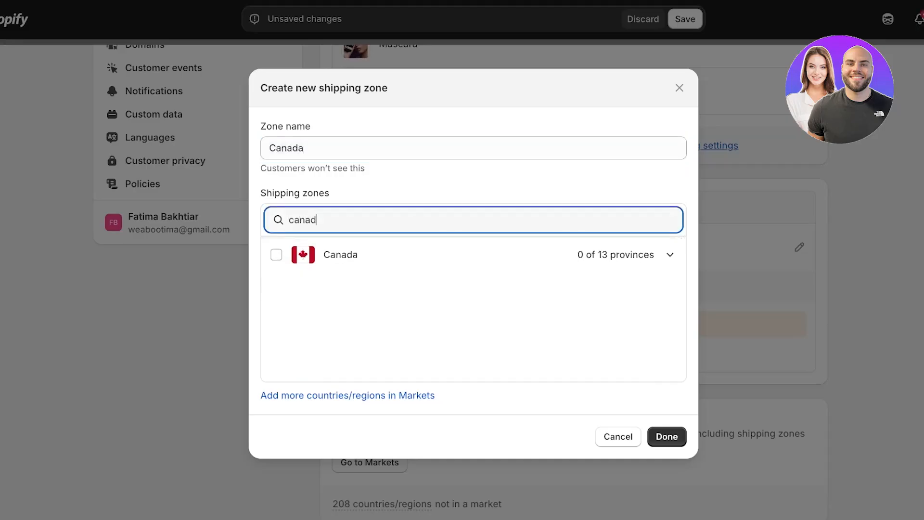
pyautogui.click(276, 254)
pyautogui.click(667, 436)
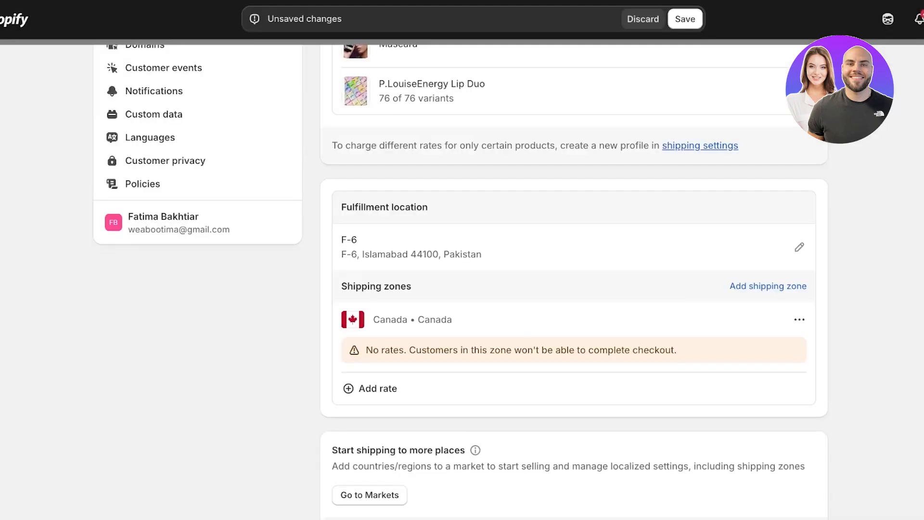
# Add a custom flat rate named Flat Shipping Fee priced at Rs 10.00 to the Canada zone.
pyautogui.click(378, 388)
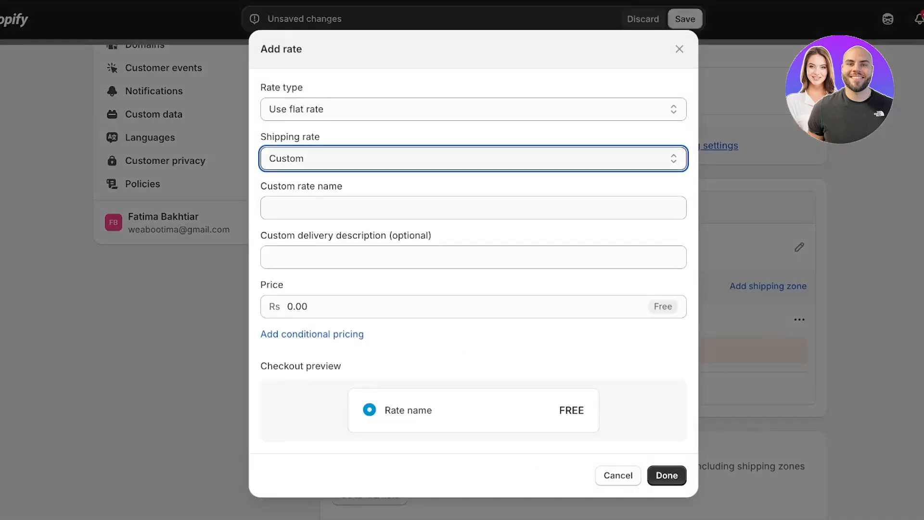
pyautogui.click(473, 208)
pyautogui.write('Flat Shipping Fee')
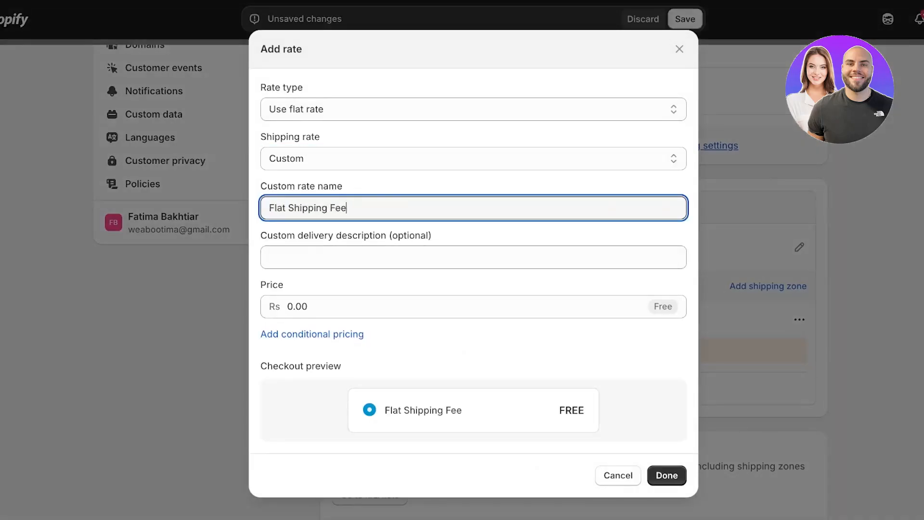
pyautogui.click(328, 307)
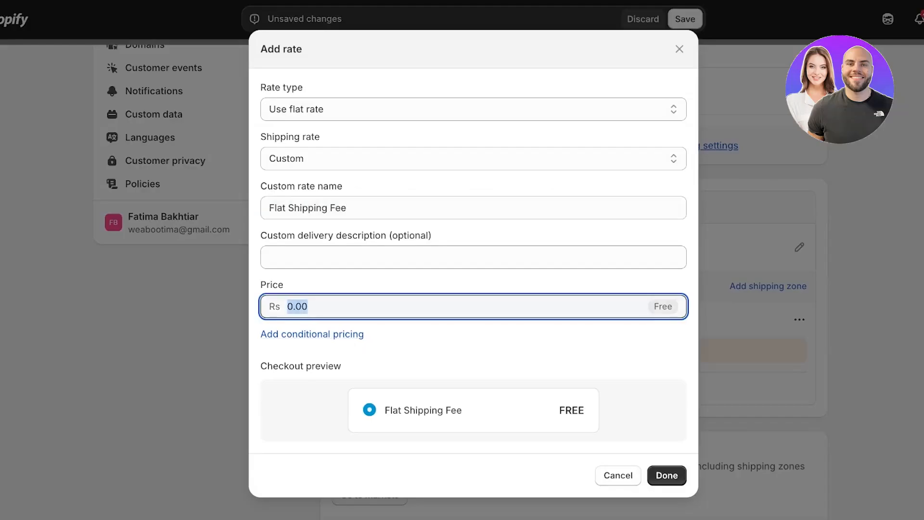
pyautogui.write('10')
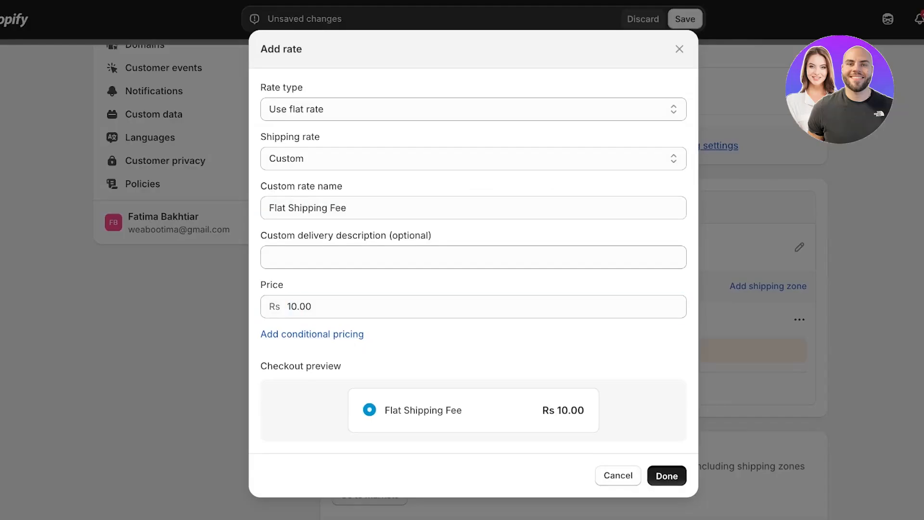
pyautogui.click(667, 475)
pyautogui.scroll(-2, 573, 241)
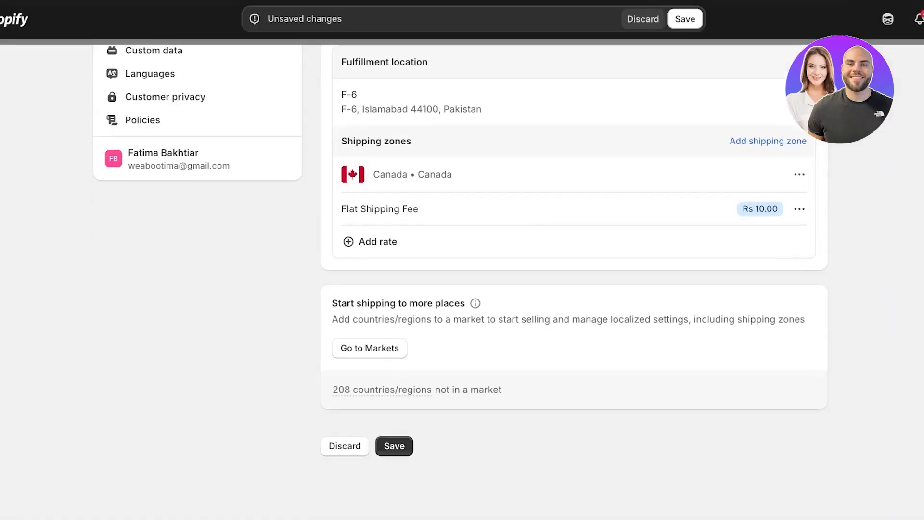
pyautogui.scroll(10, 573, 241)
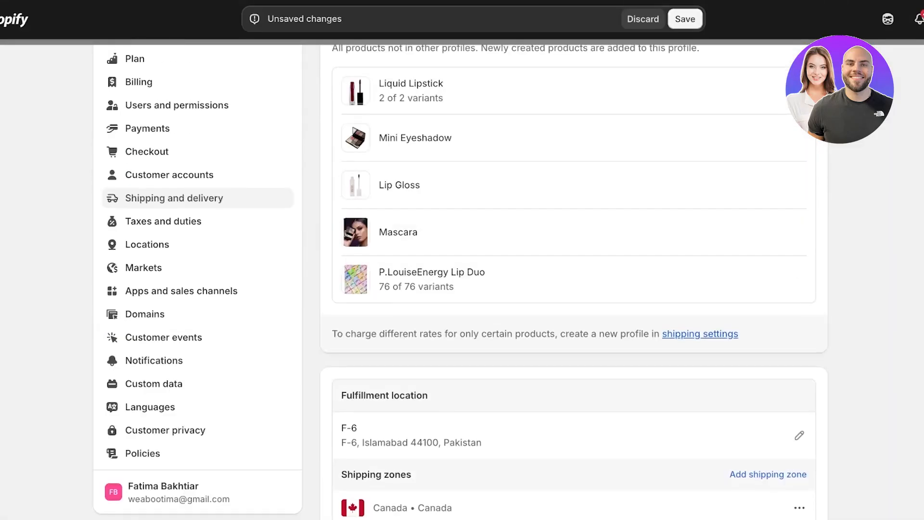
# Save the shipping profile changes and open the Pakistan market to review its settings.
pyautogui.click(685, 19)
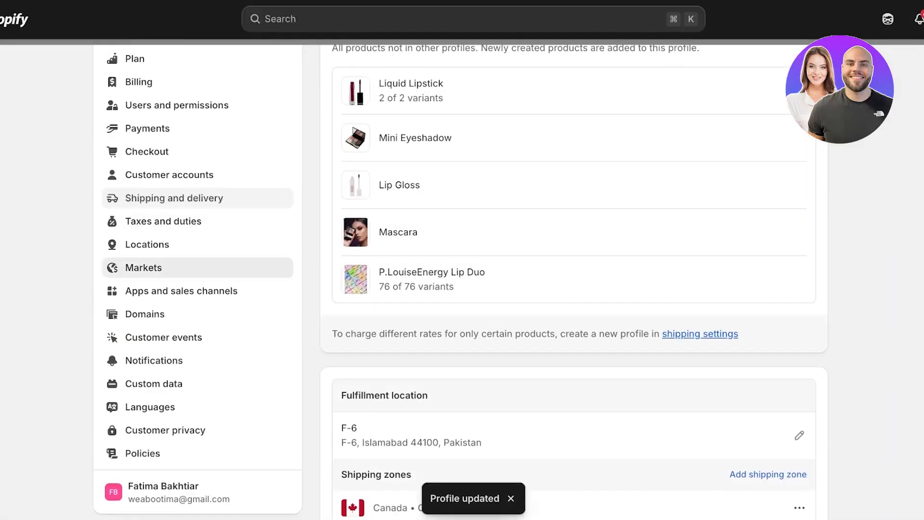
pyautogui.click(144, 267)
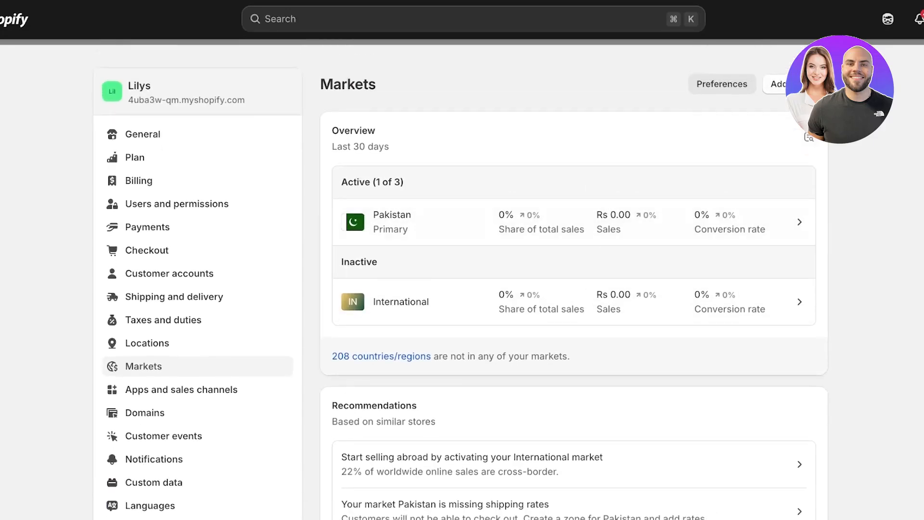
pyautogui.click(574, 222)
pyautogui.scroll(-4, 574, 231)
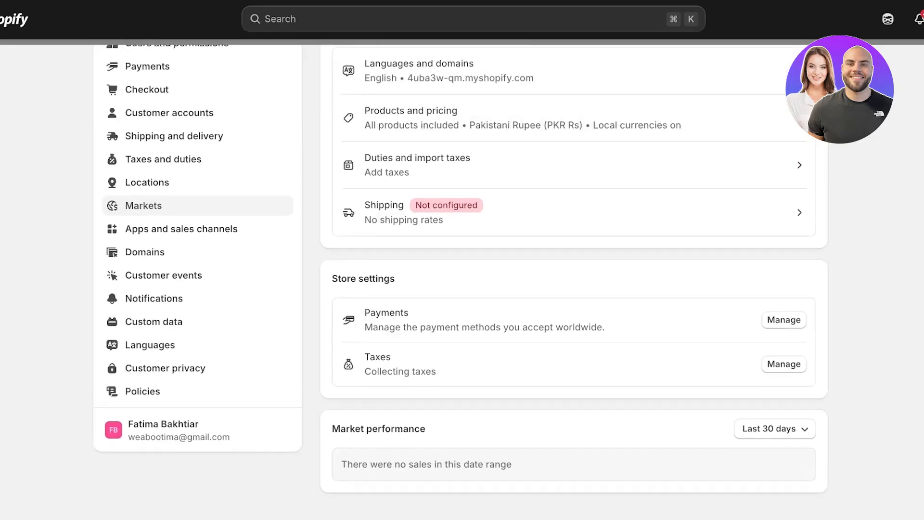
pyautogui.scroll(3, 573, 279)
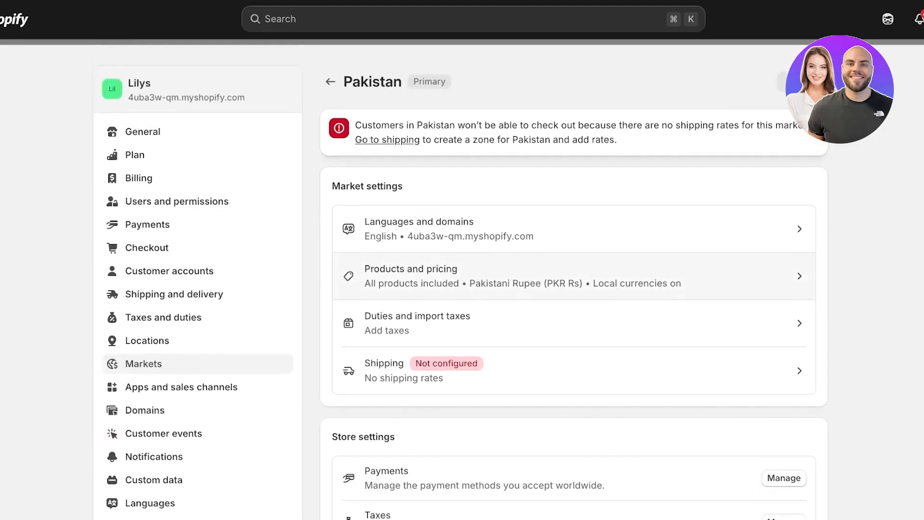
pyautogui.scroll(-2, 574, 337)
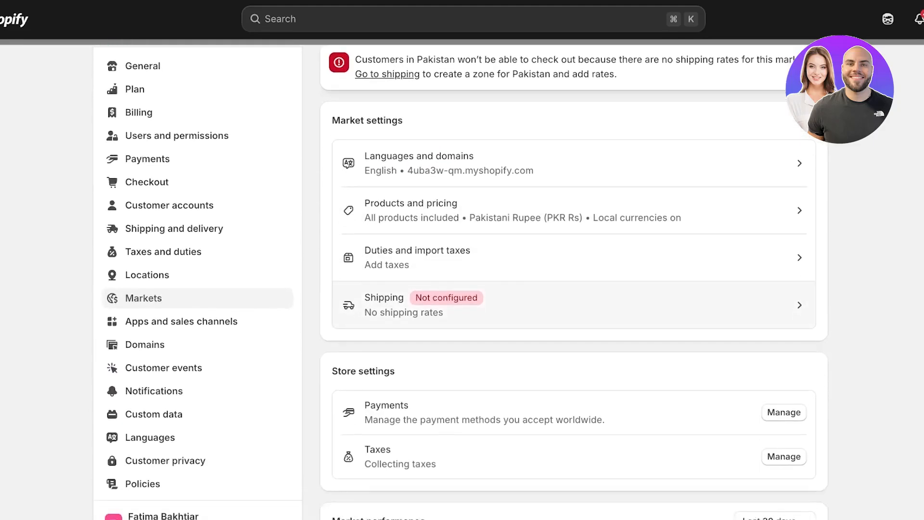
pyautogui.scroll(2, 574, 280)
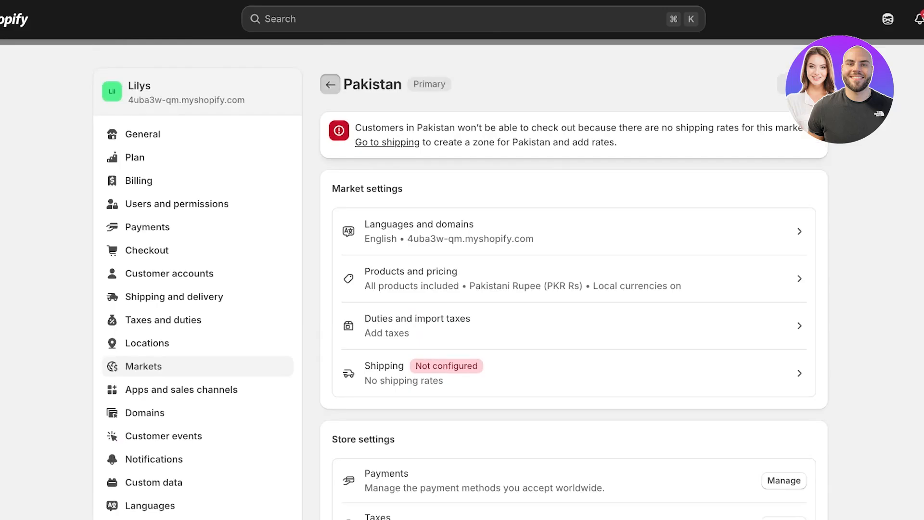
# Add a new market named Canada that includes the country Canada.
pyautogui.click(330, 83)
pyautogui.click(775, 84)
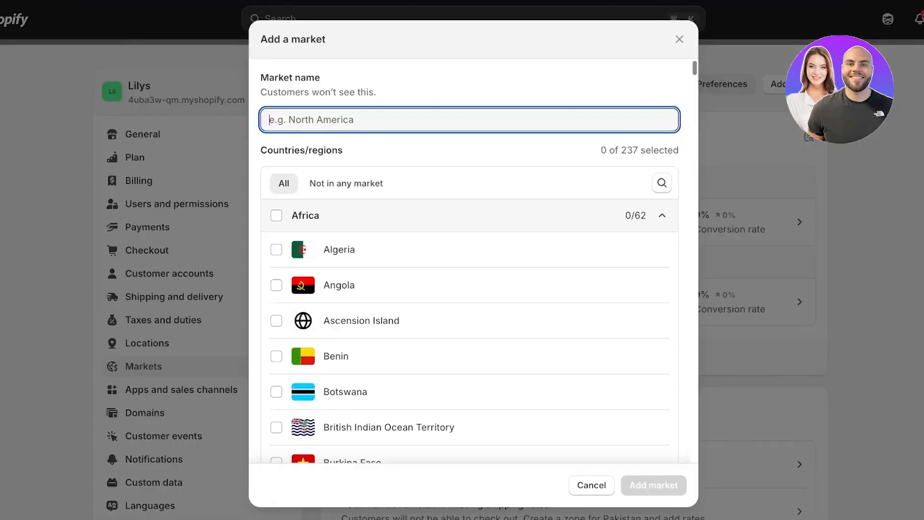
pyautogui.write('Canada')
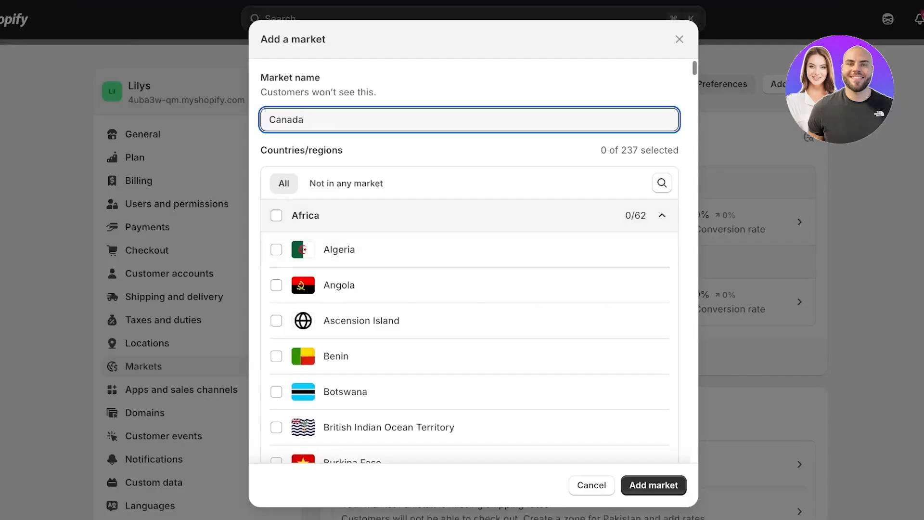
pyautogui.click(352, 216)
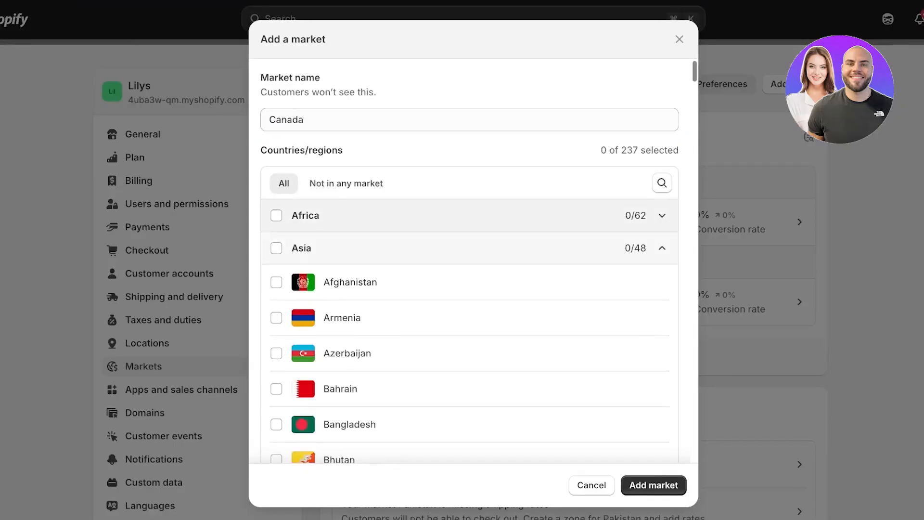
pyautogui.click(662, 183)
pyautogui.write('ca')
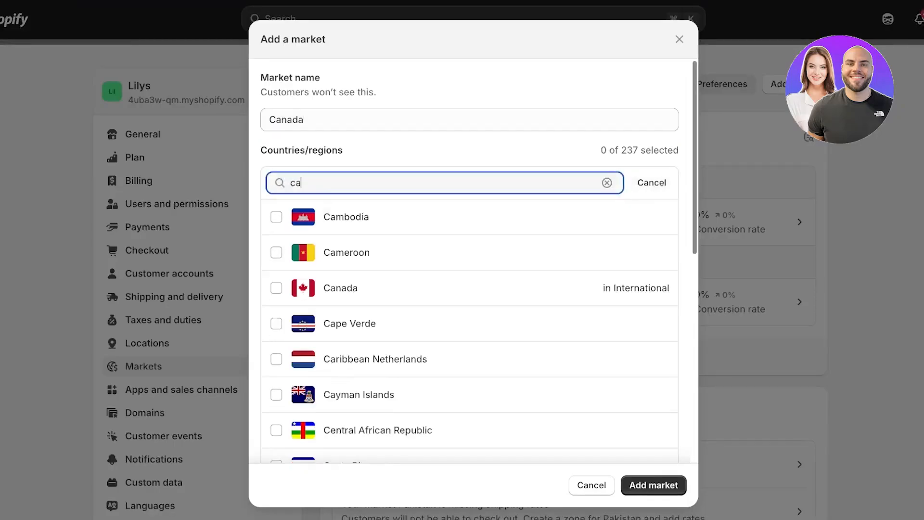
pyautogui.write('nada')
pyautogui.click(276, 325)
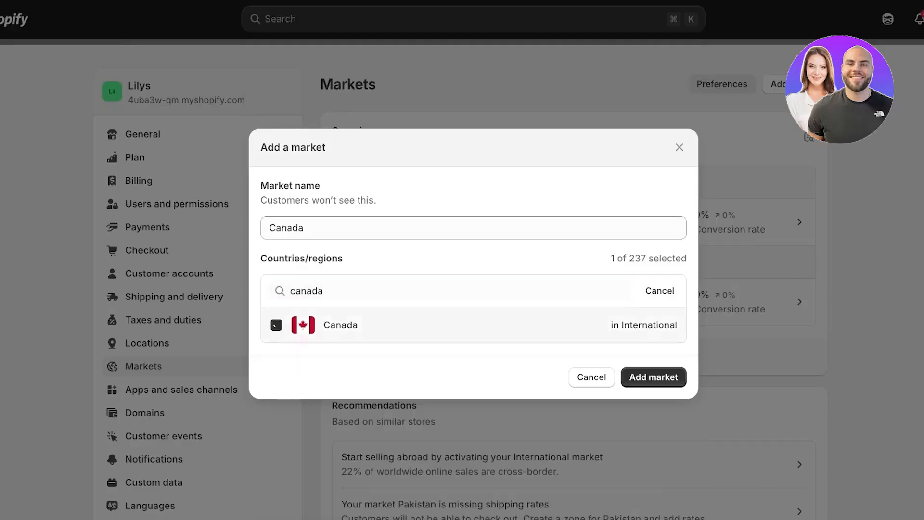
pyautogui.click(654, 377)
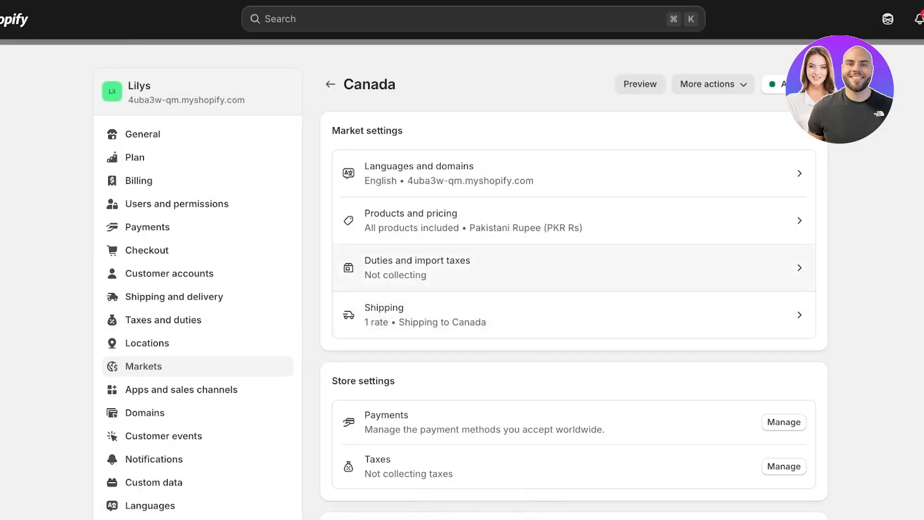
# Turn on duties and import tax collection for the Canada market, confirming carrier prepaid duties support and selecting Canada.
pyautogui.click(418, 268)
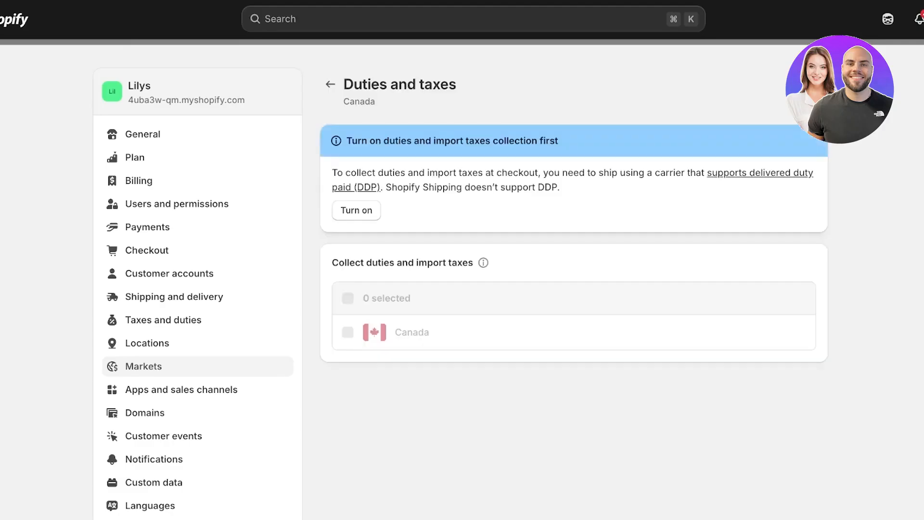
pyautogui.click(356, 210)
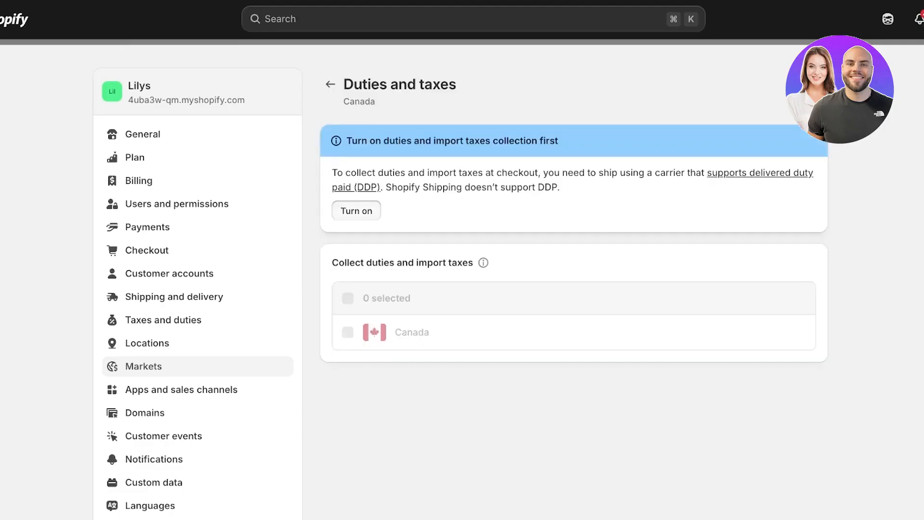
pyautogui.click(348, 199)
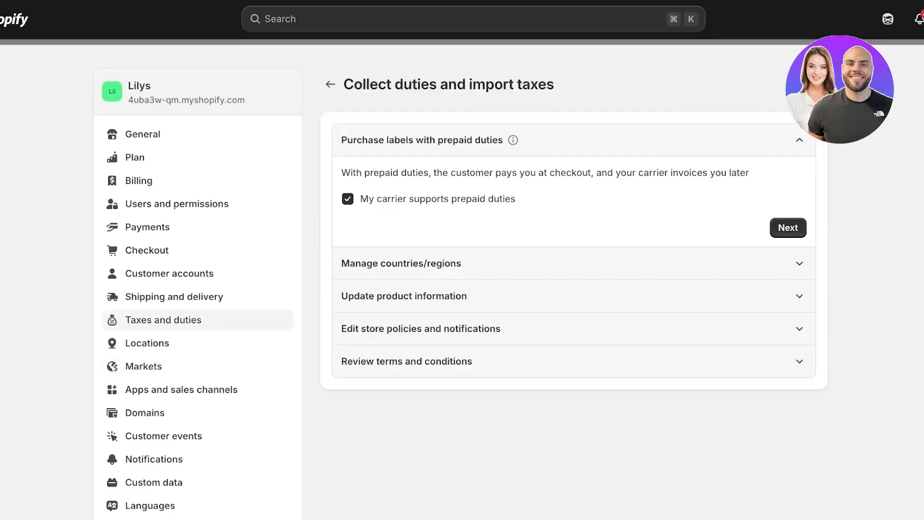
pyautogui.click(348, 199)
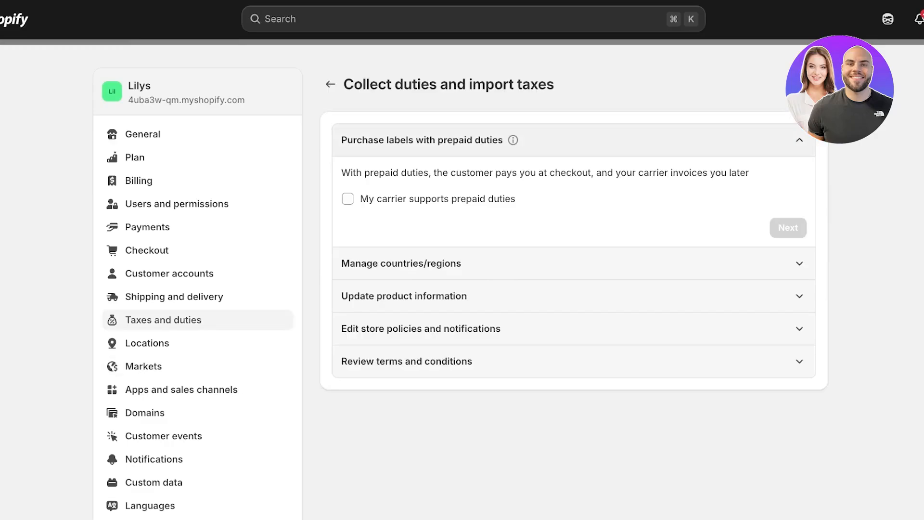
pyautogui.click(347, 199)
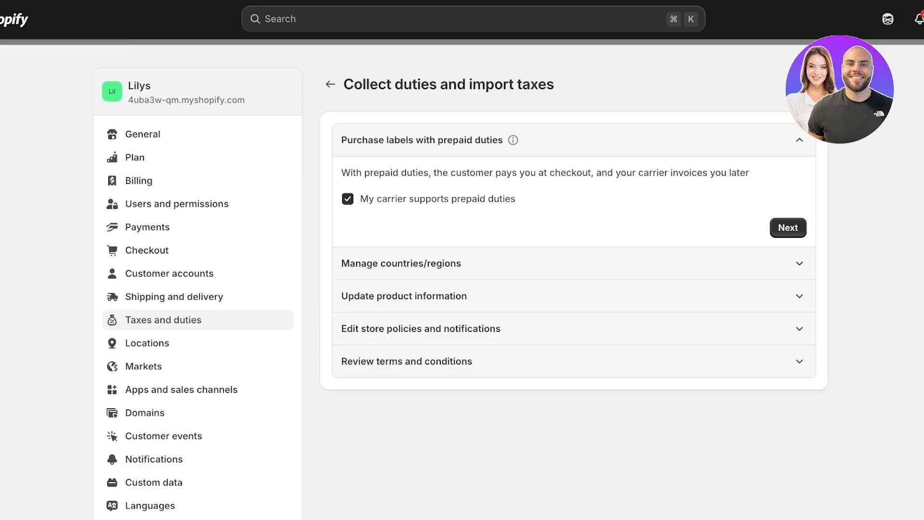
pyautogui.click(788, 228)
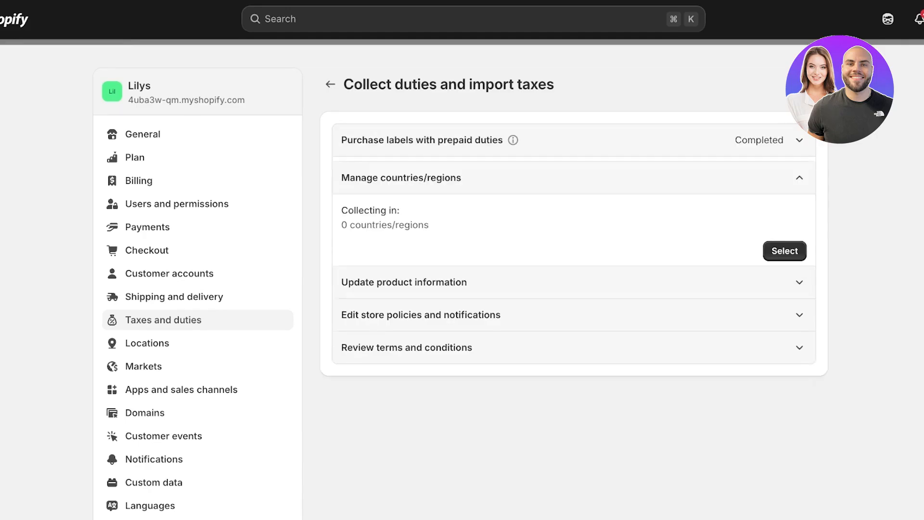
pyautogui.click(785, 246)
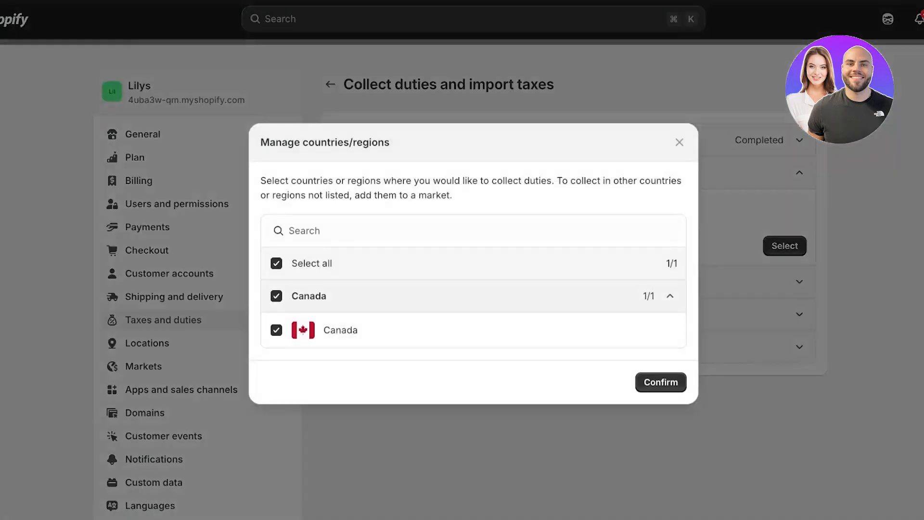
pyautogui.click(661, 382)
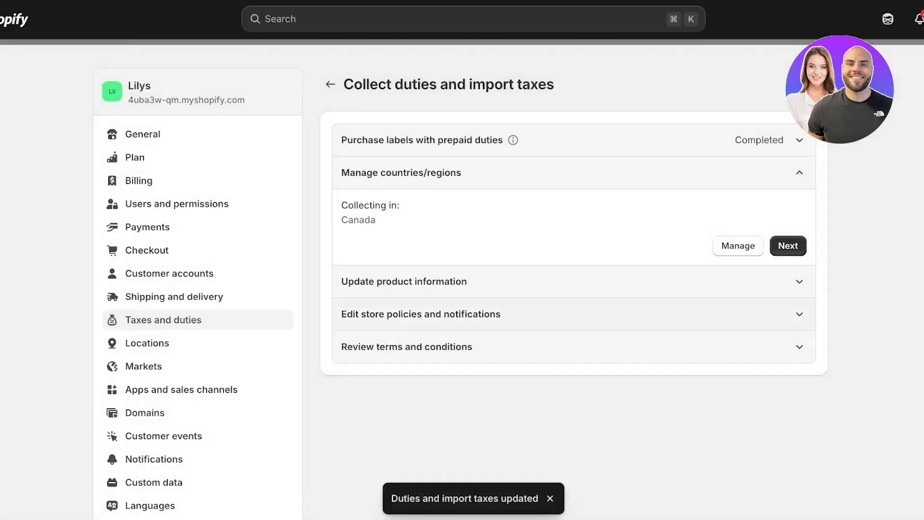
pyautogui.click(788, 246)
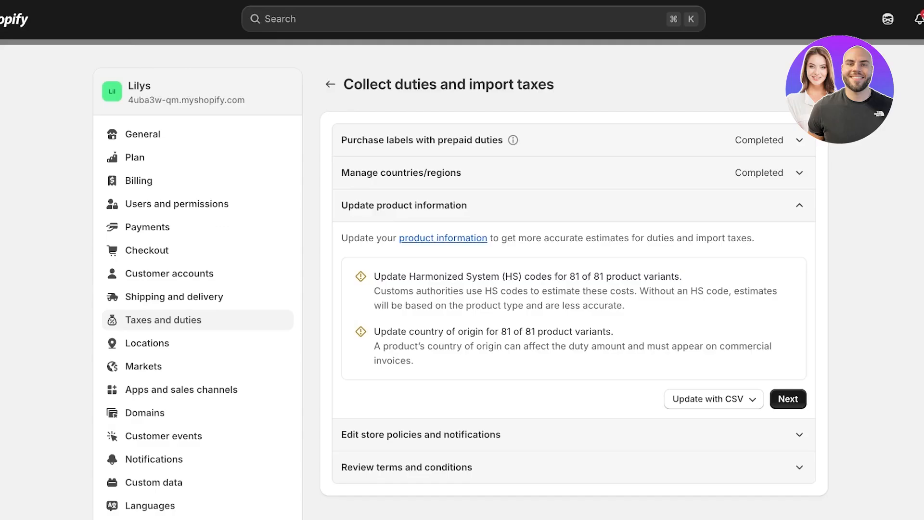
pyautogui.click(788, 399)
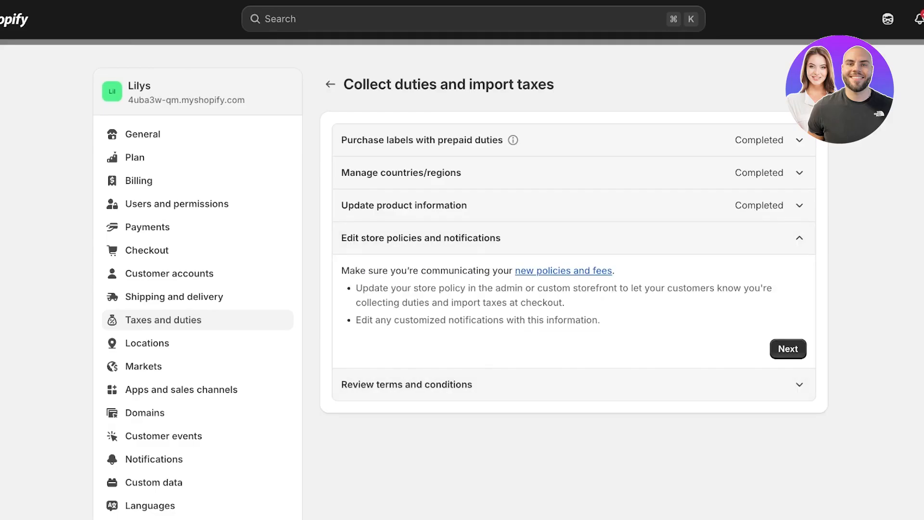
pyautogui.click(788, 349)
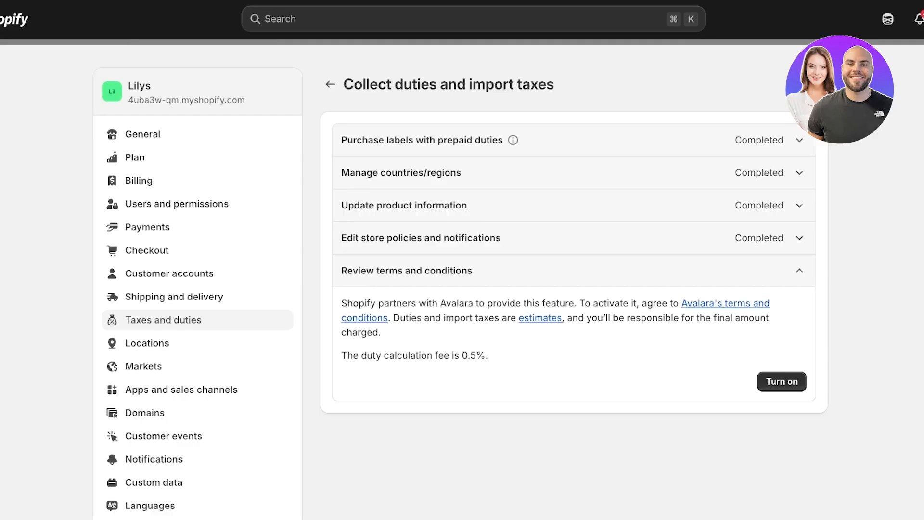
pyautogui.click(782, 382)
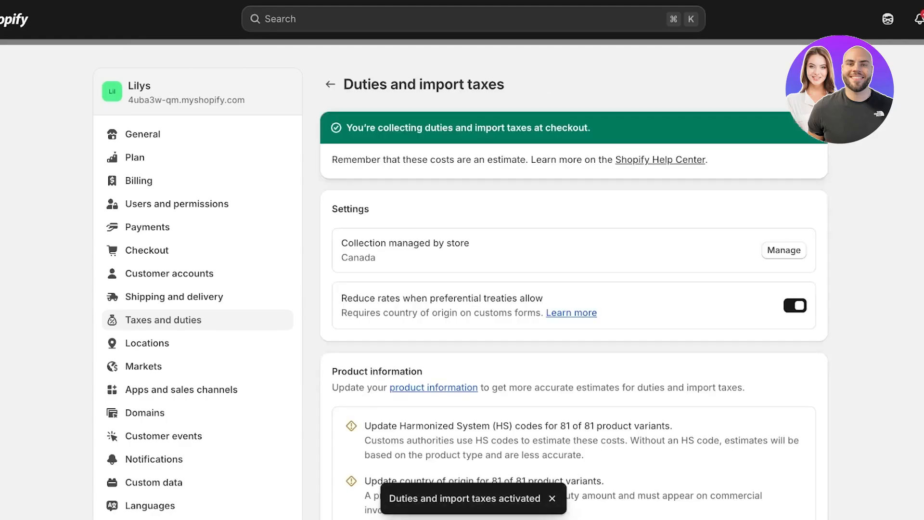
# Review the tax regions list and the shipping rates overview in the store settings.
pyautogui.scroll(-3, 574, 298)
pyautogui.scroll(3, 574, 299)
pyautogui.click(331, 85)
pyautogui.scroll(-7, 574, 203)
pyautogui.scroll(4, 574, 192)
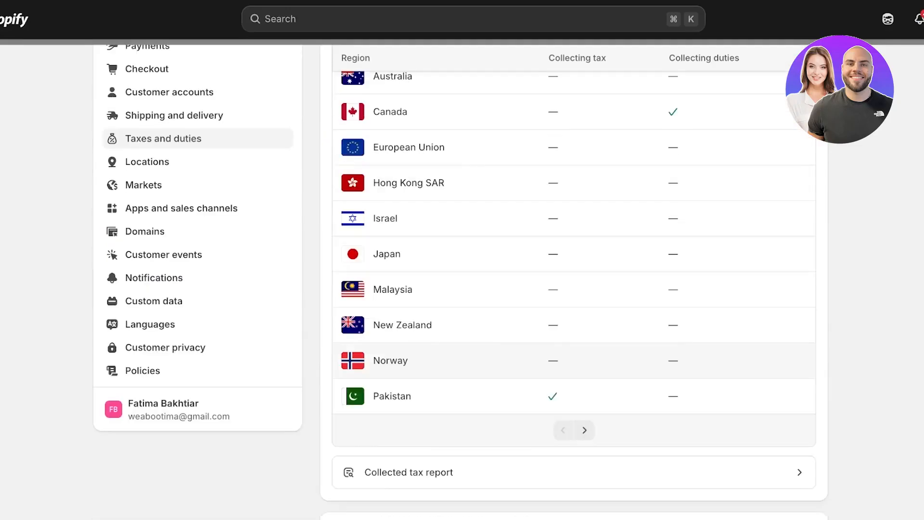
pyautogui.scroll(3, 574, 289)
pyautogui.click(174, 272)
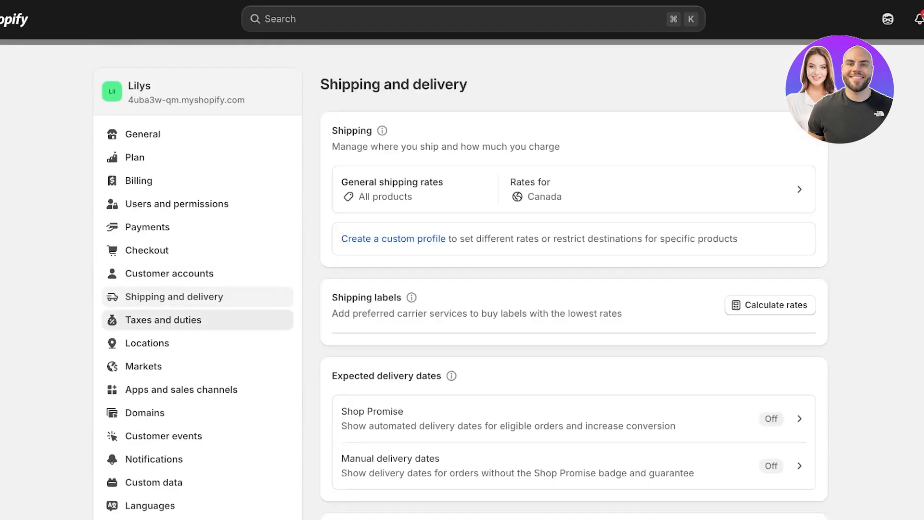
pyautogui.click(164, 320)
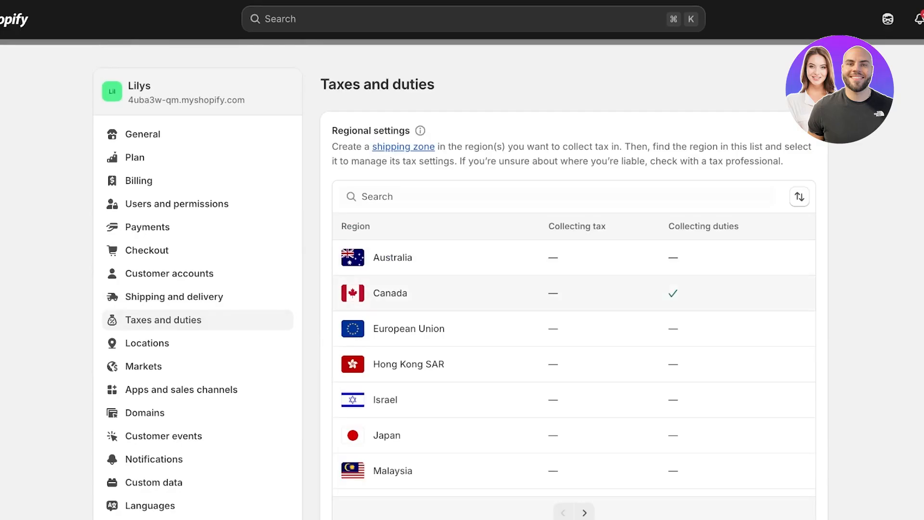
# Enable charging sales tax on shipping in the global tax settings and save.
pyautogui.scroll(-7, 574, 289)
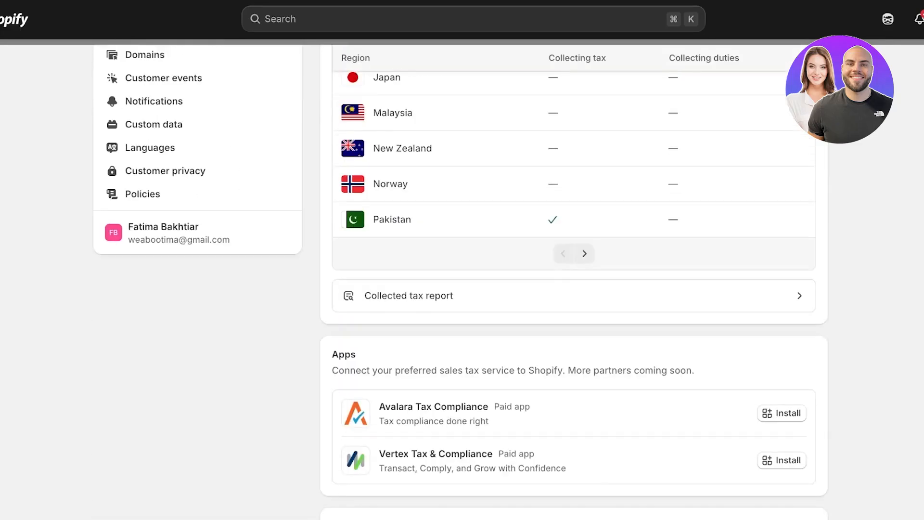
pyautogui.scroll(-2, 574, 289)
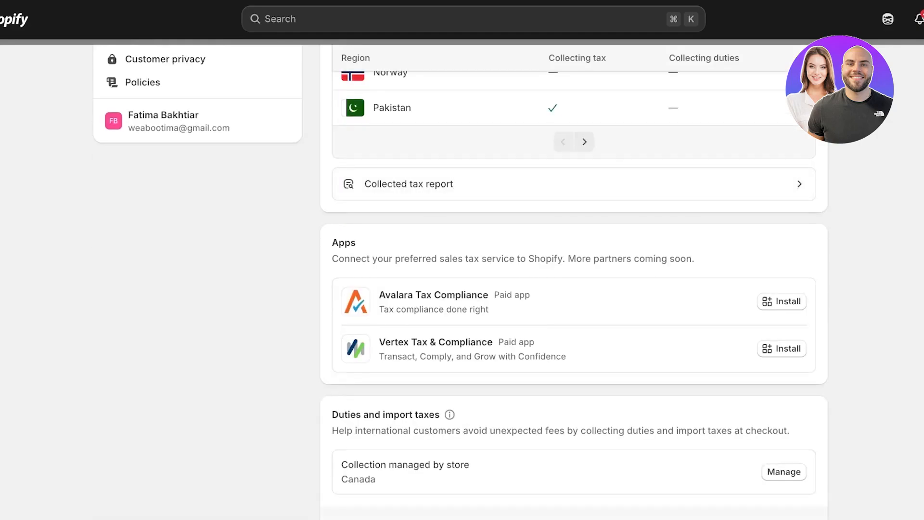
pyautogui.scroll(-1, 574, 289)
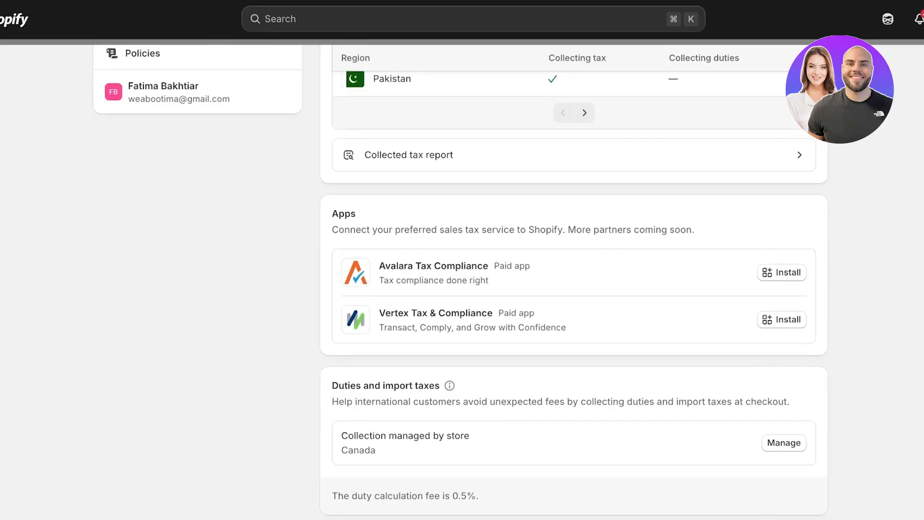
pyautogui.scroll(-5, 574, 289)
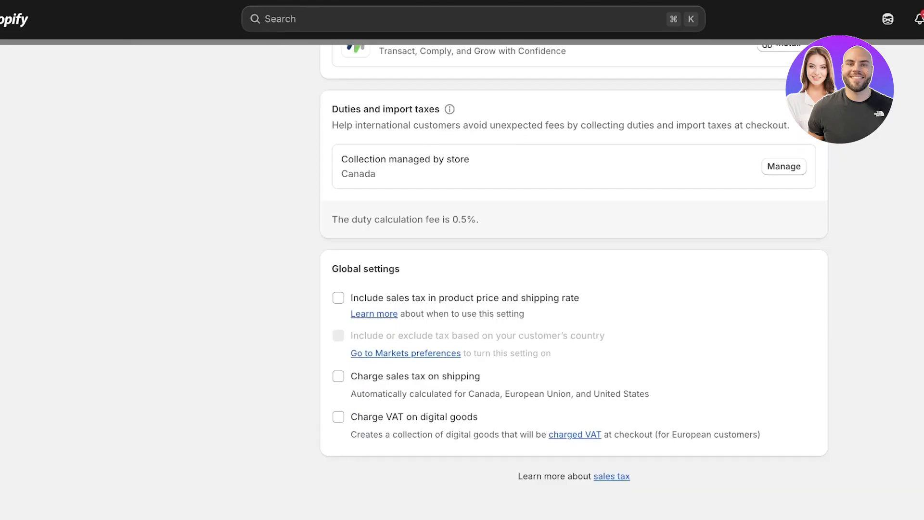
pyautogui.click(339, 298)
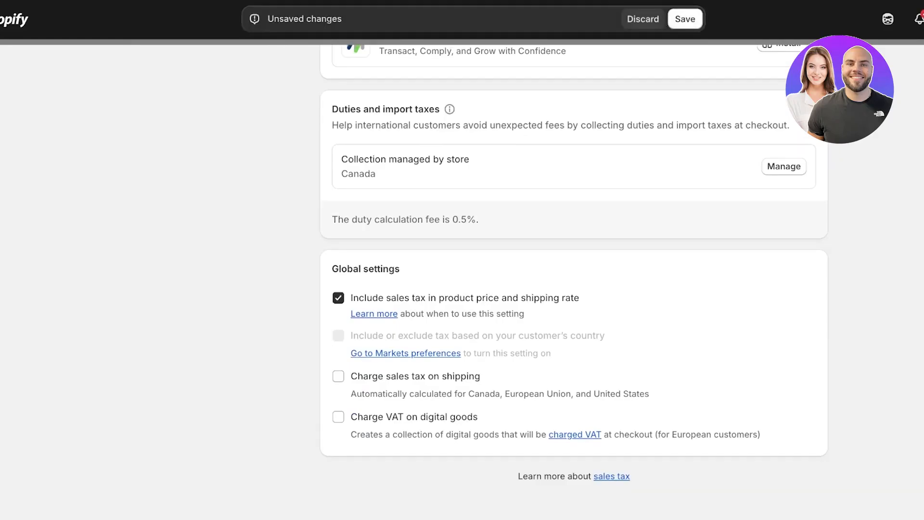
pyautogui.click(338, 298)
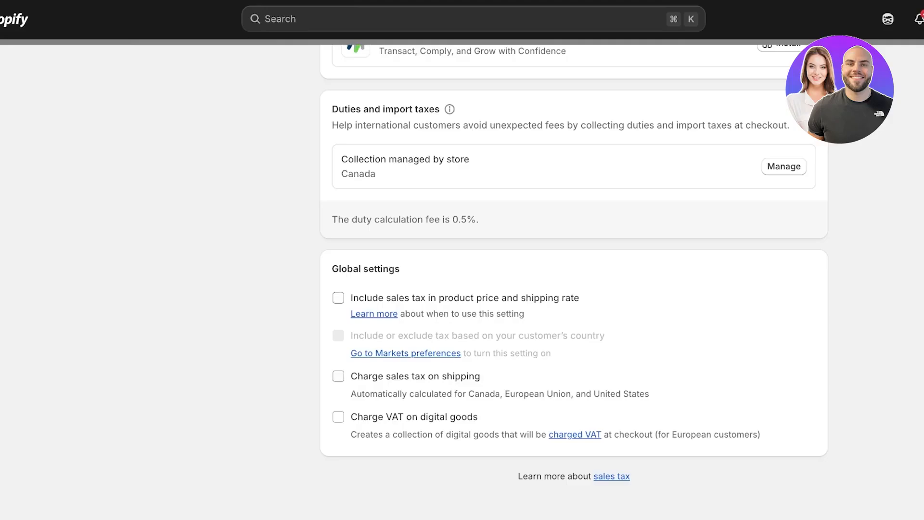
pyautogui.click(338, 376)
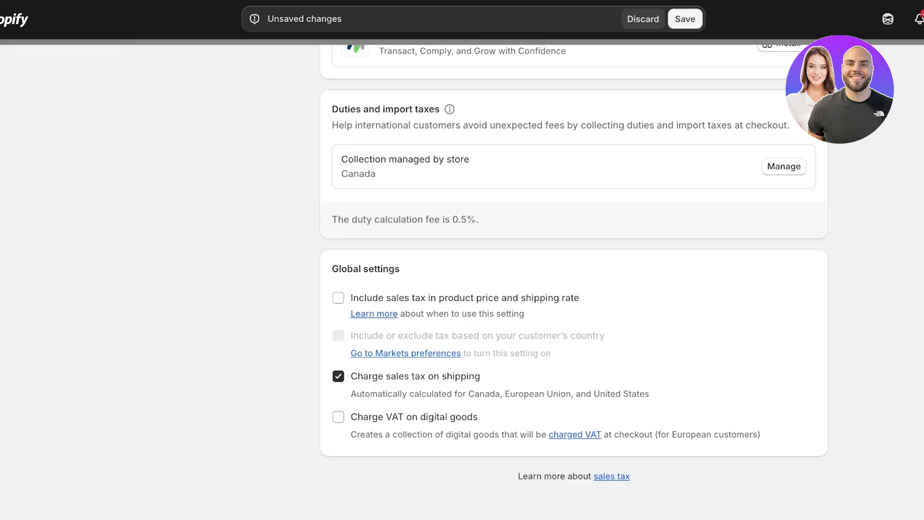
pyautogui.click(685, 18)
pyautogui.scroll(15, 573, 394)
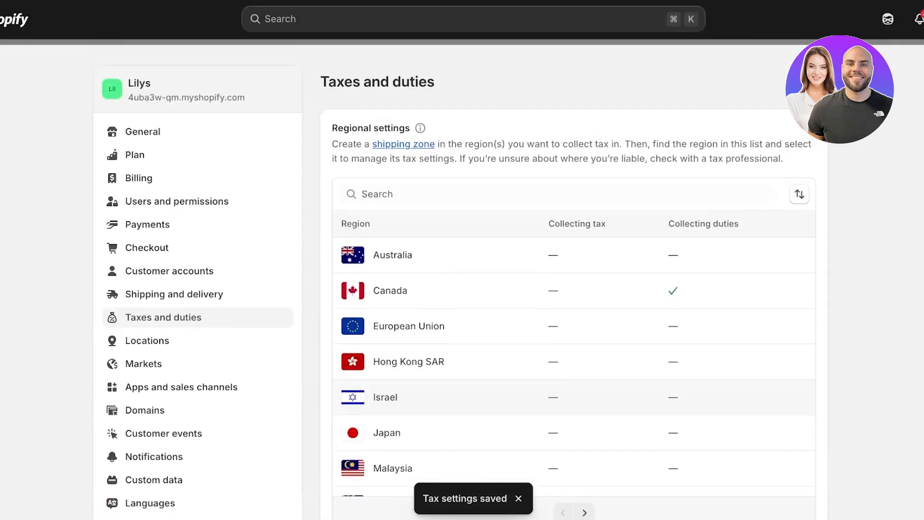
# Open the Canada tax region and start collecting sales tax for Alberta (GST), leaving the sales tax ID empty.
pyautogui.scroll(-7, 573, 279)
pyautogui.scroll(8, 573, 279)
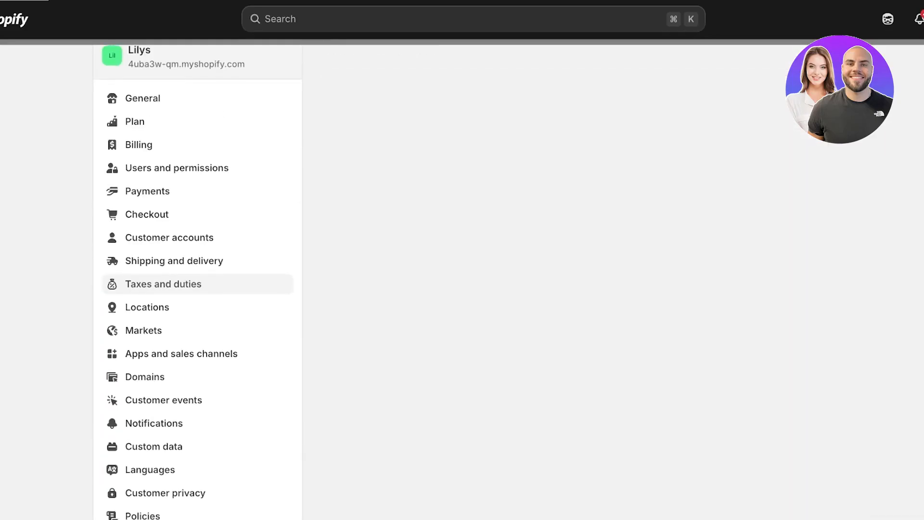
pyautogui.scroll(-4, 573, 279)
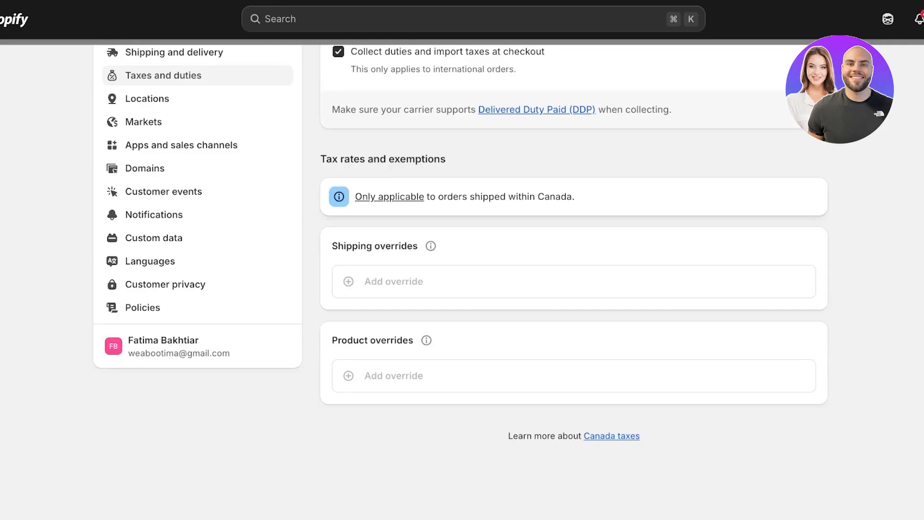
pyautogui.scroll(5, 573, 279)
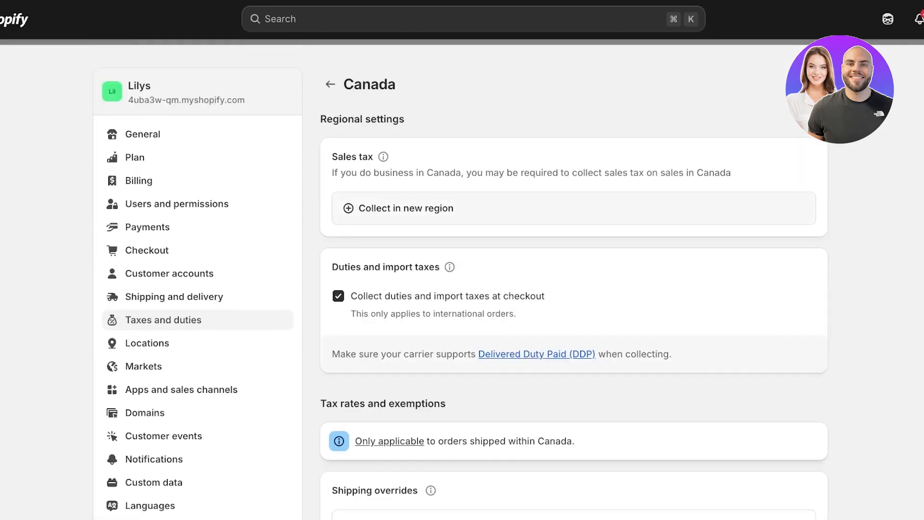
pyautogui.click(406, 208)
pyautogui.click(473, 290)
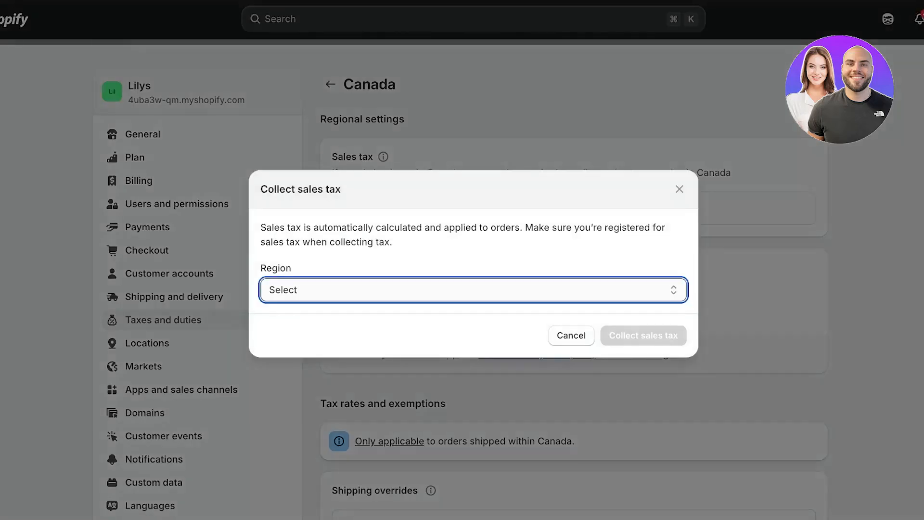
pyautogui.click(308, 305)
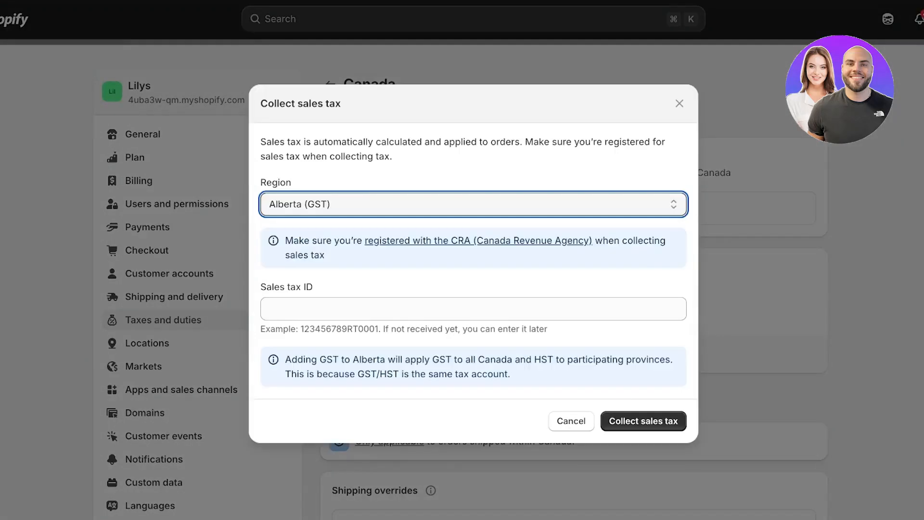
pyautogui.click(473, 309)
pyautogui.write('2345678')
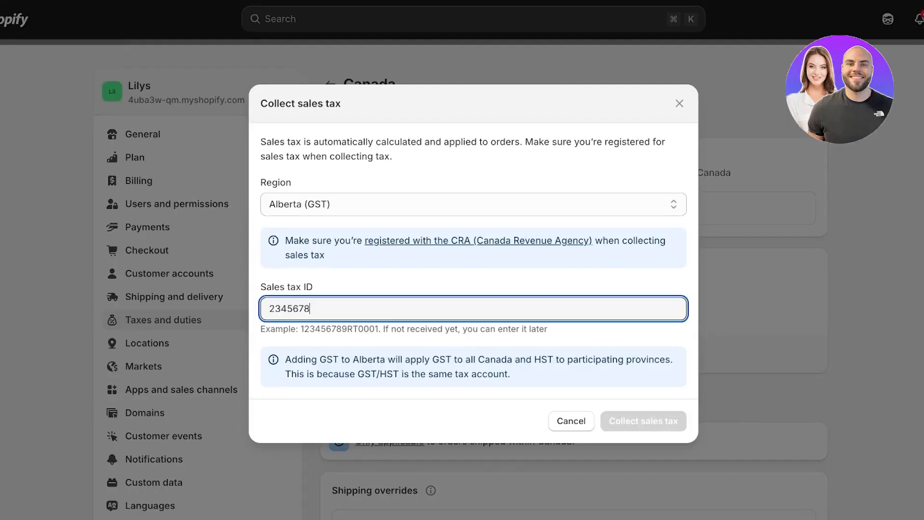
pyautogui.press('super+a')
pyautogui.press('BackSpace')
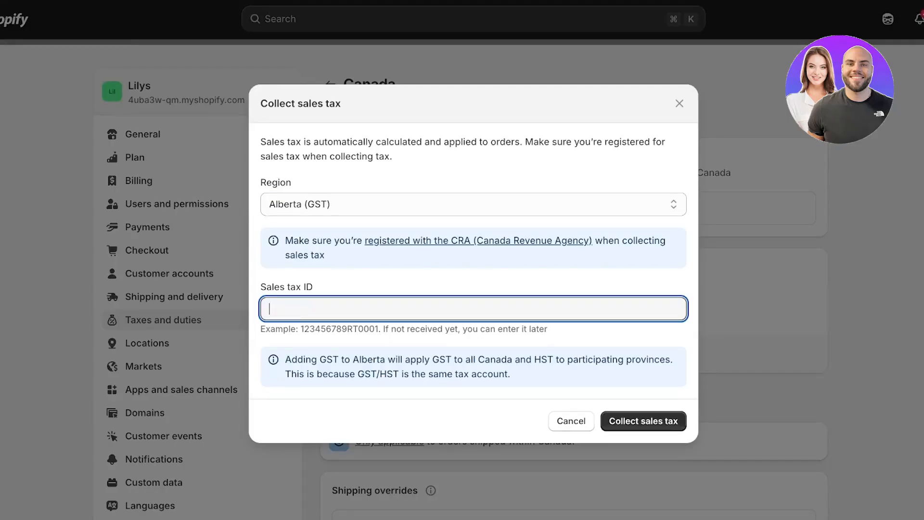
pyautogui.press('Return')
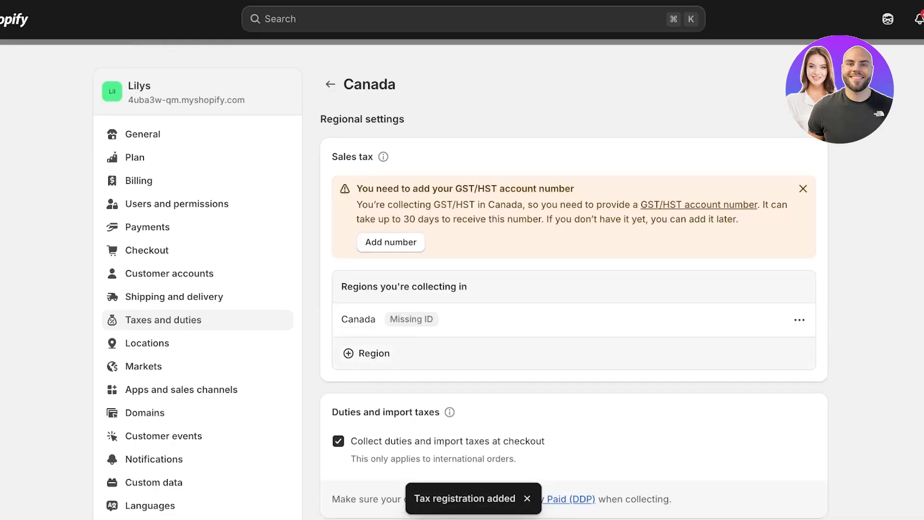
# Add British Columbia (PST) as another sales tax collection region for Canada.
pyautogui.click(367, 353)
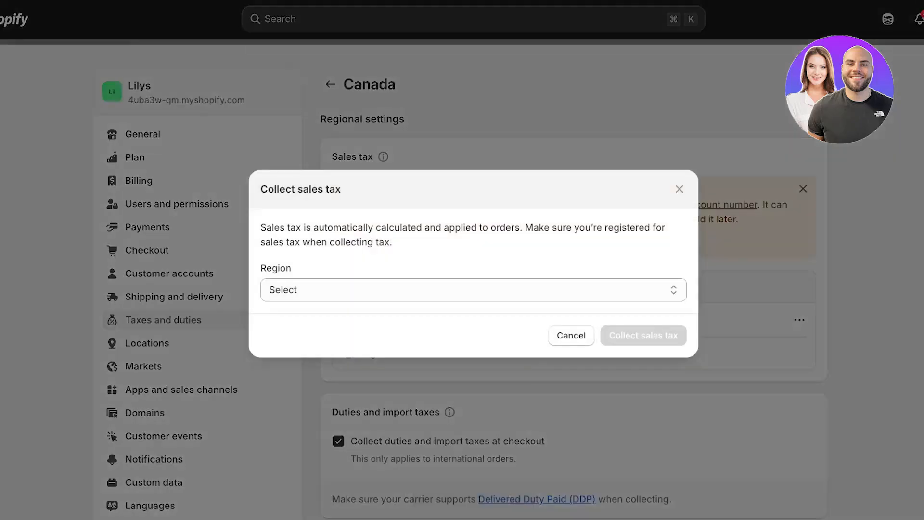
pyautogui.click(571, 335)
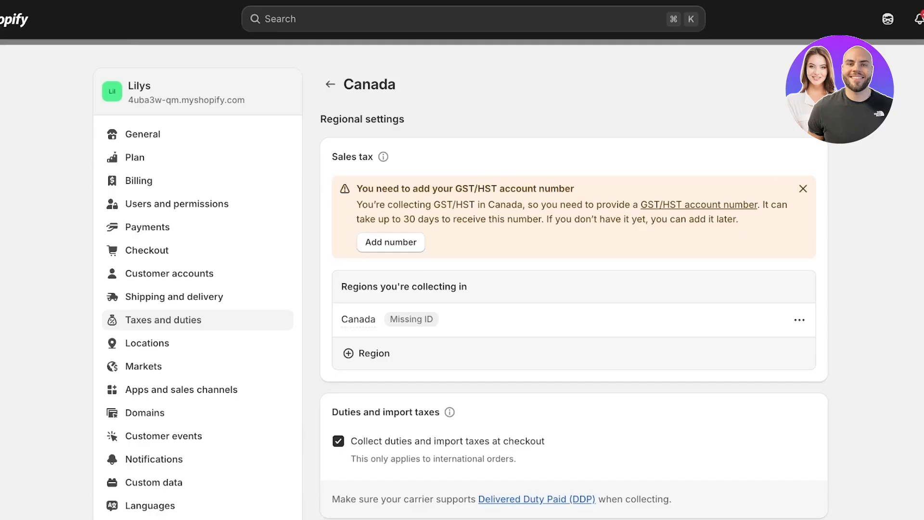
pyautogui.click(368, 354)
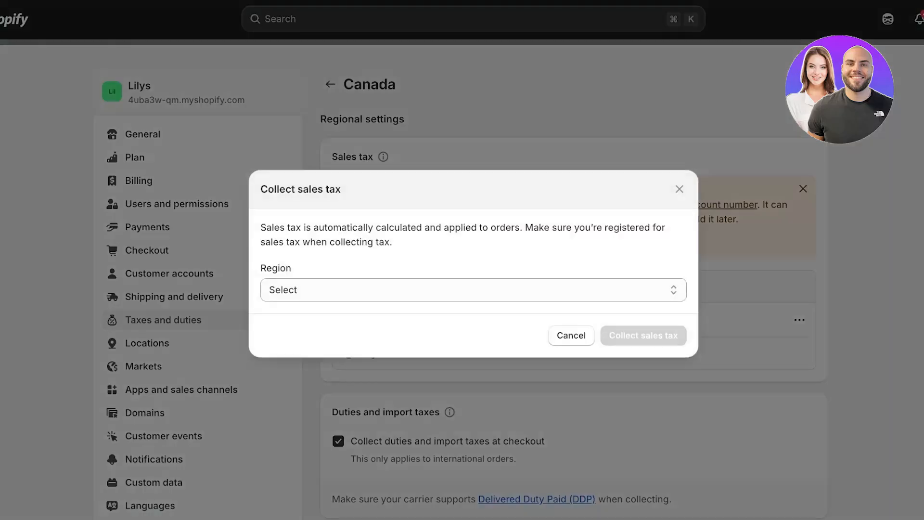
pyautogui.click(474, 290)
pyautogui.click(337, 307)
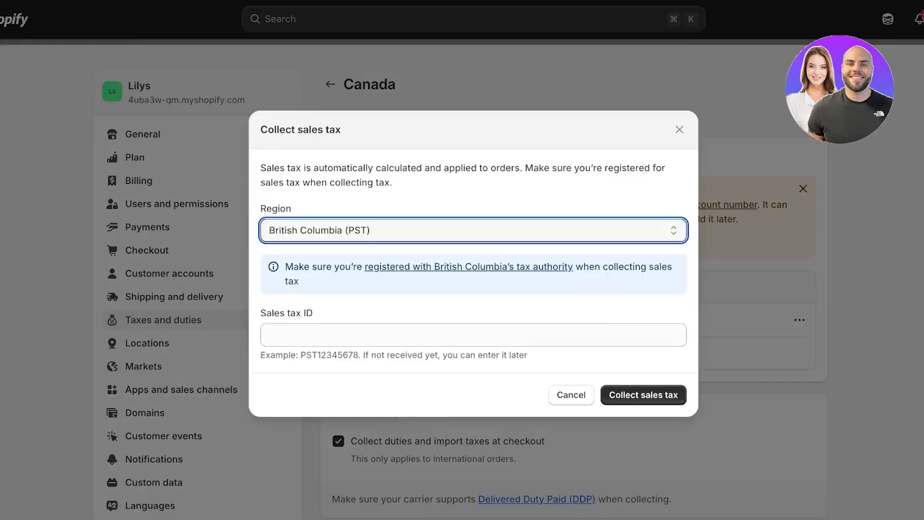
pyautogui.click(644, 395)
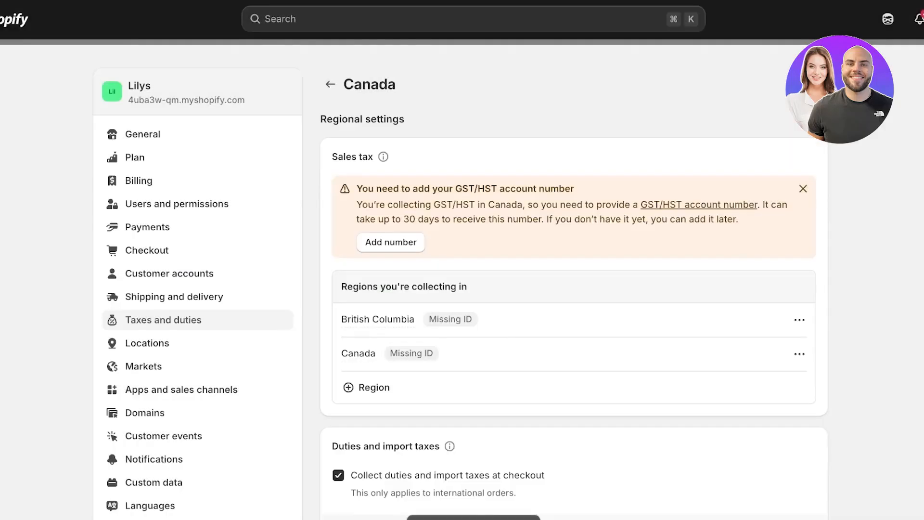
# Add Manitoba (RST) as a sales tax collection region.
pyautogui.click(367, 388)
pyautogui.click(473, 290)
pyautogui.click(337, 307)
pyautogui.click(644, 388)
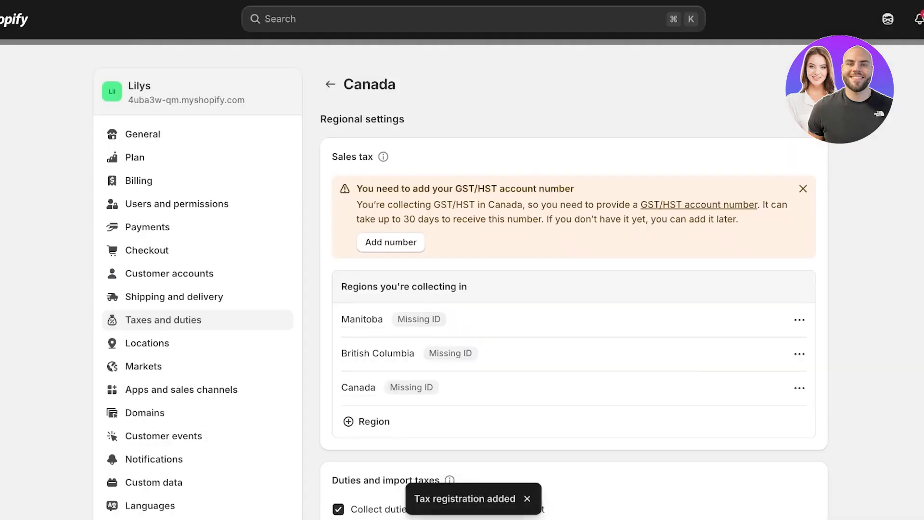
# Add Quebec (QST) and Saskatchewan as sales tax collection regions.
pyautogui.click(367, 421)
pyautogui.click(473, 290)
pyautogui.click(338, 307)
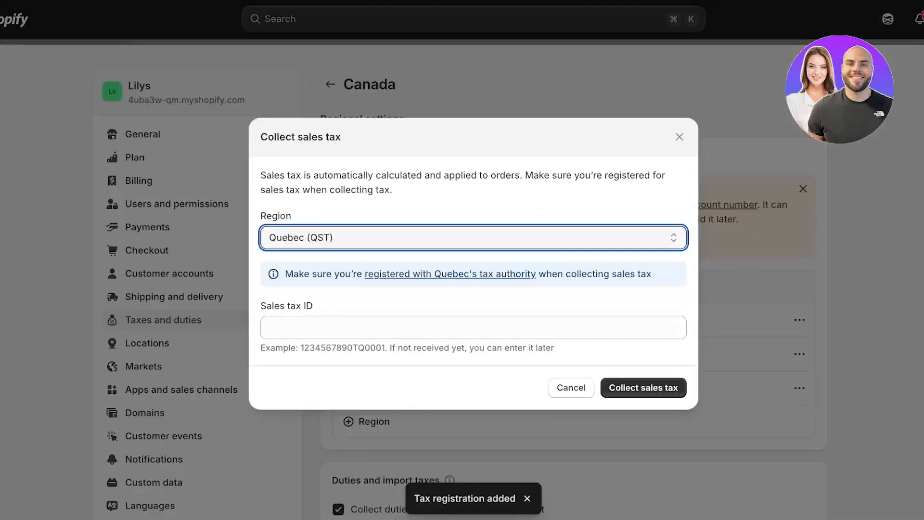
pyautogui.click(644, 395)
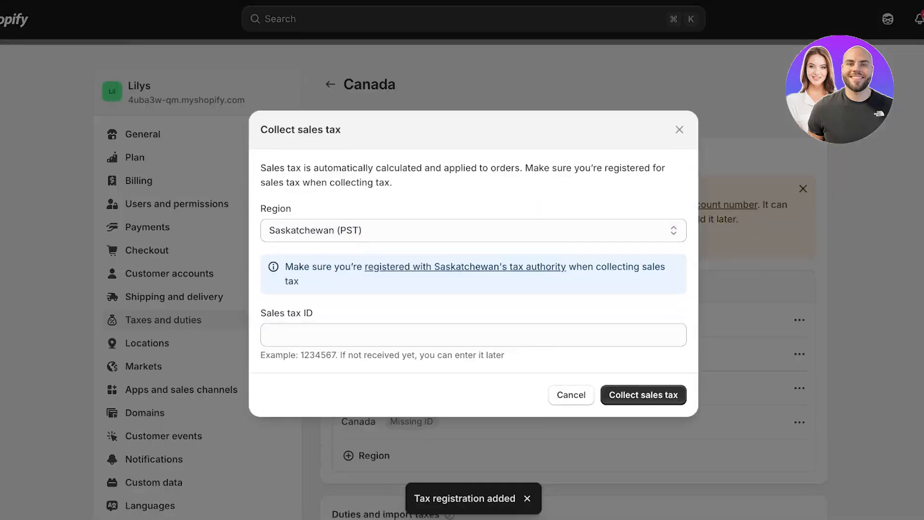
pyautogui.click(643, 394)
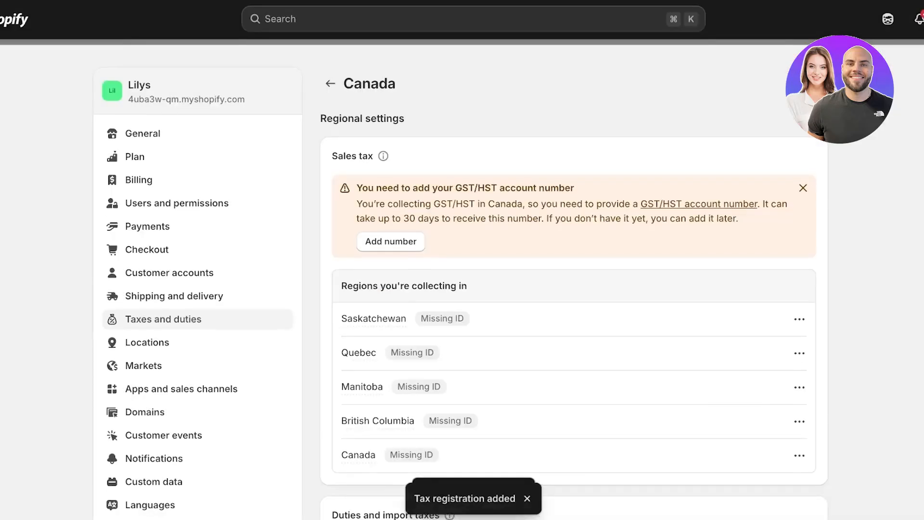
# Review the shipping and delivery settings and the taxes and duties regions list.
pyautogui.scroll(-3, 574, 289)
pyautogui.scroll(4, 460, 282)
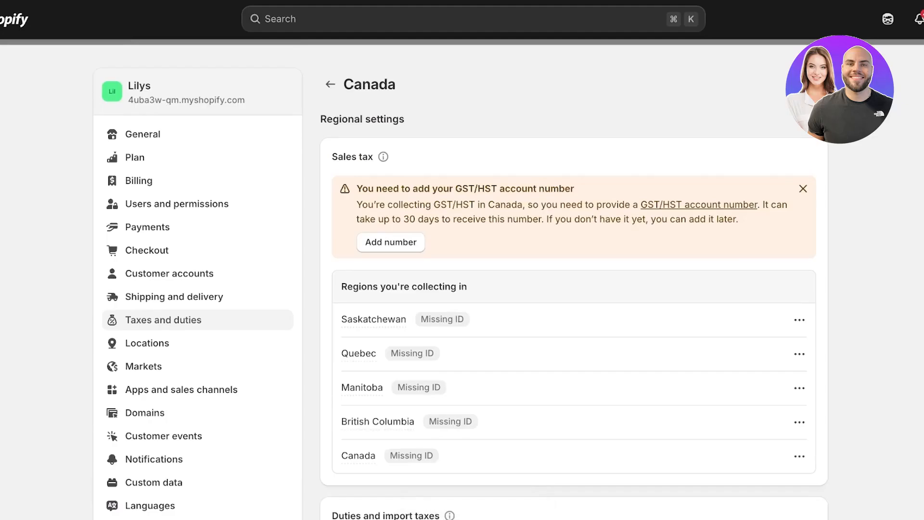
pyautogui.click(174, 297)
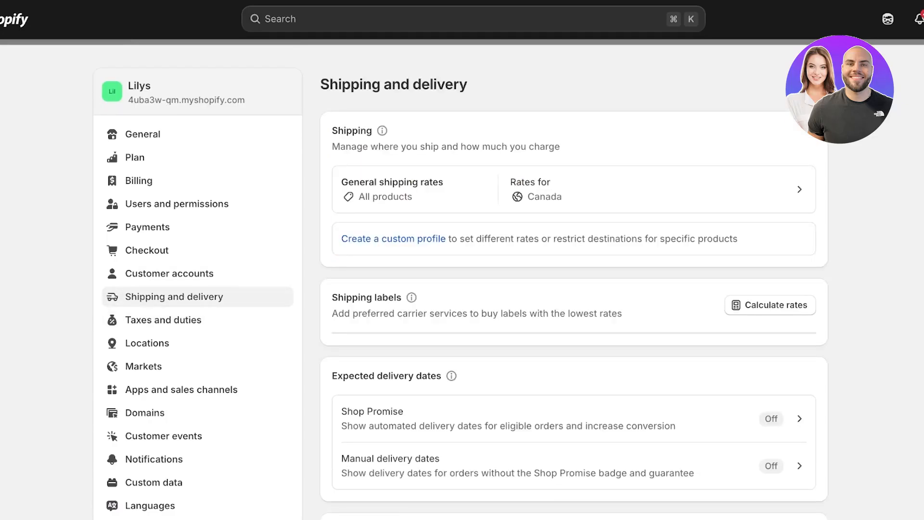
pyautogui.scroll(-10, 145, 231)
pyautogui.scroll(10, 145, 227)
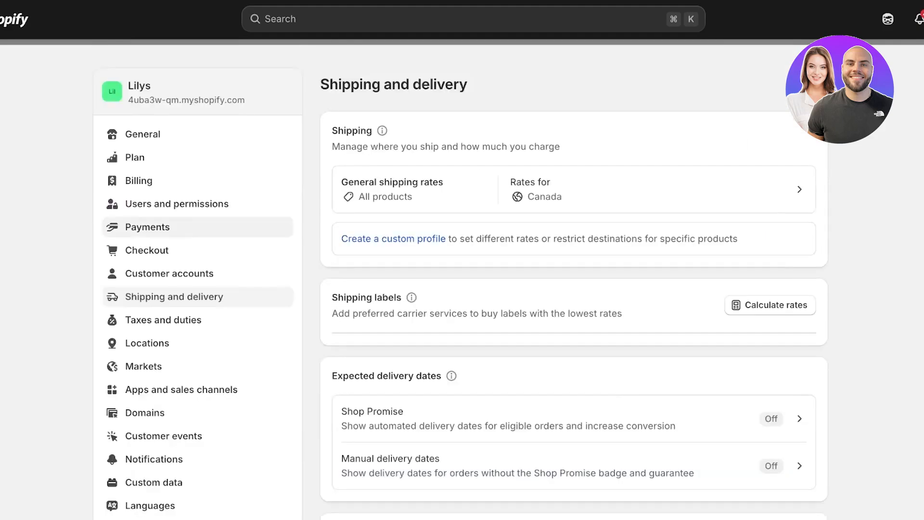
pyautogui.click(163, 319)
pyautogui.scroll(-3, 390, 270)
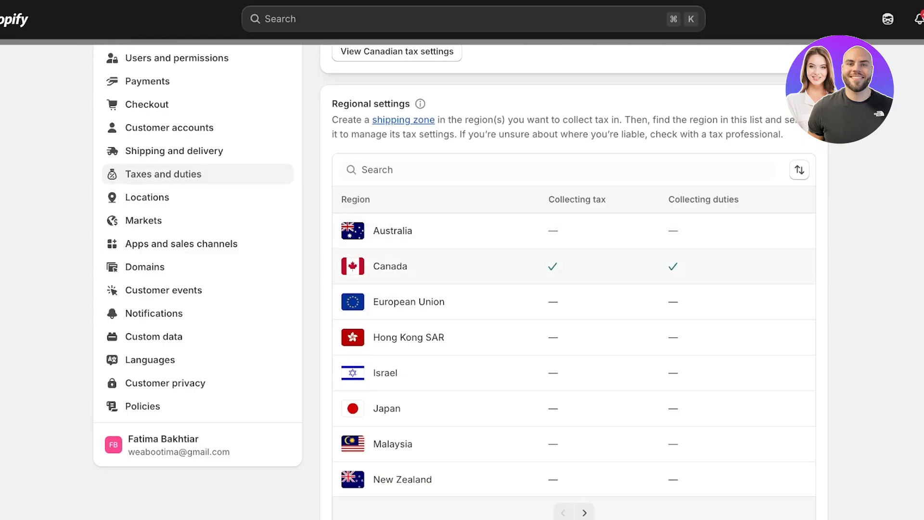
pyautogui.scroll(-14, 574, 266)
pyautogui.scroll(16, 574, 267)
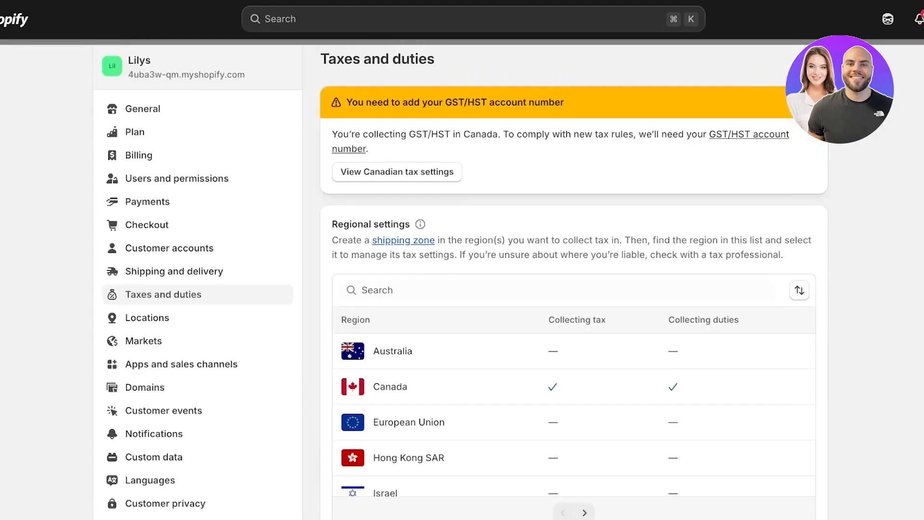
pyautogui.scroll(-8, 574, 266)
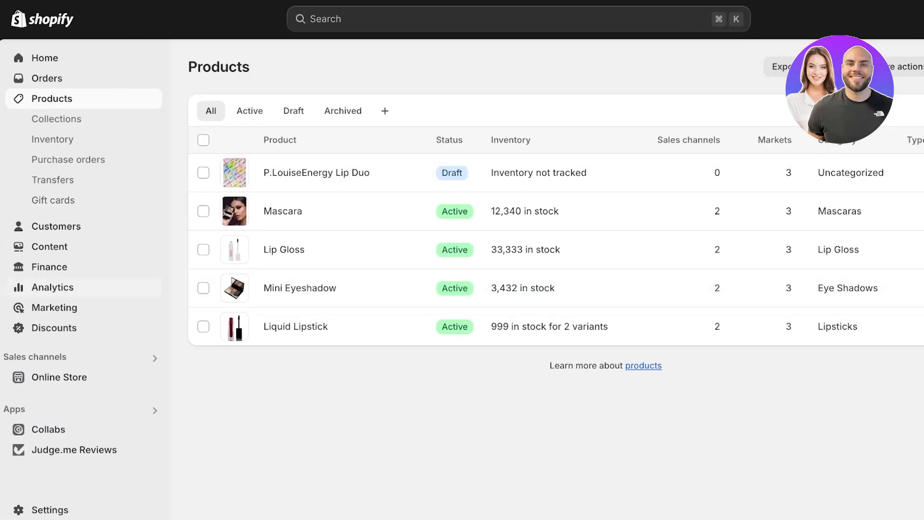
# Open the online store and proceed to checkout with the Liquid Lipstick for Canada.
pyautogui.click(151, 378)
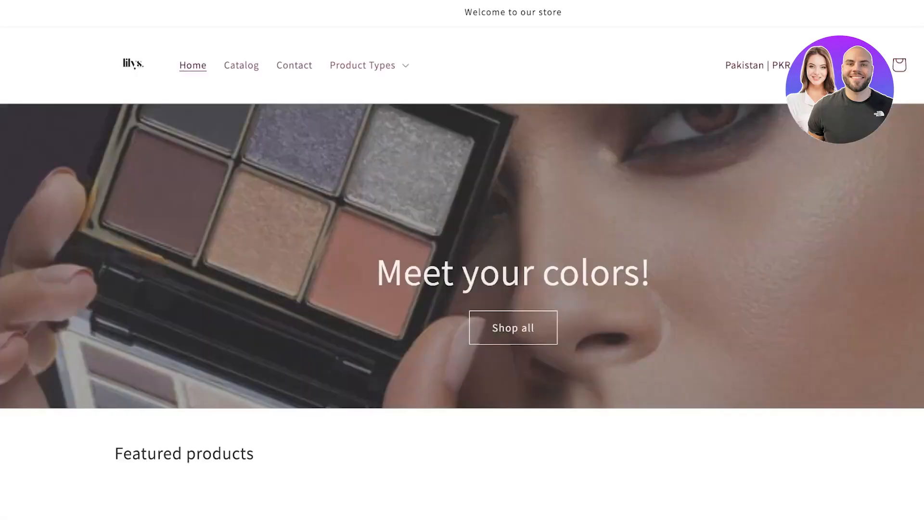
pyautogui.scroll(-7, 151, 356)
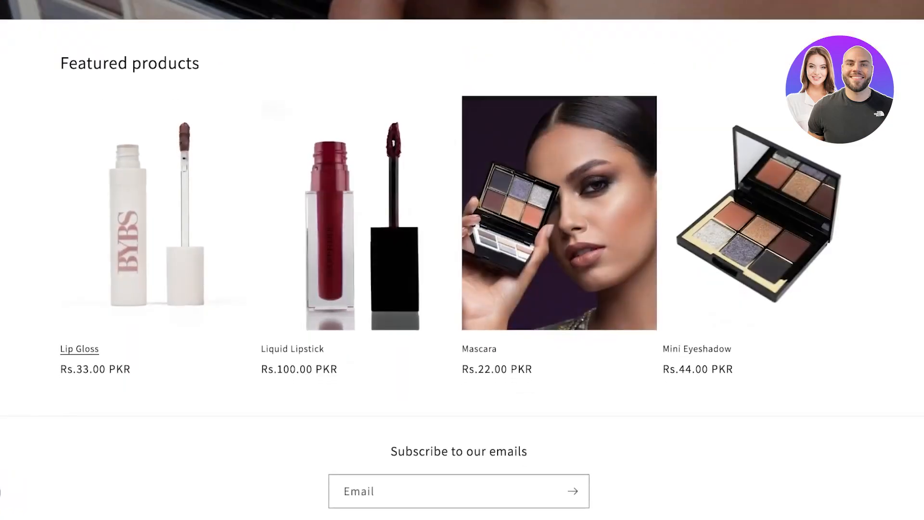
pyautogui.click(79, 349)
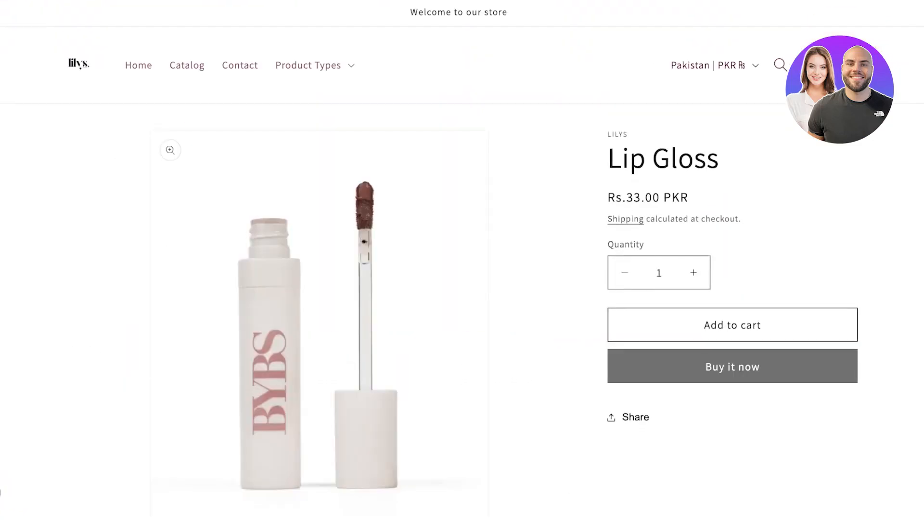
pyautogui.click(732, 366)
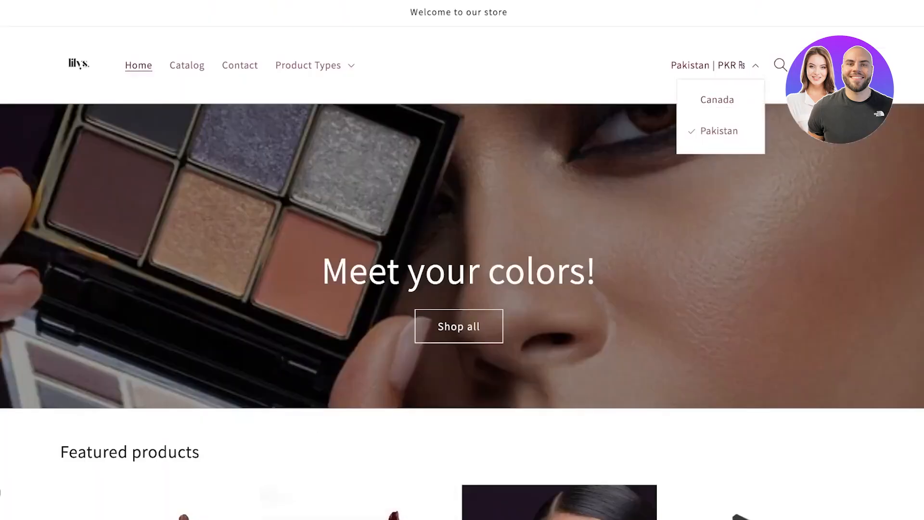
pyautogui.scroll(-8, 463, 260)
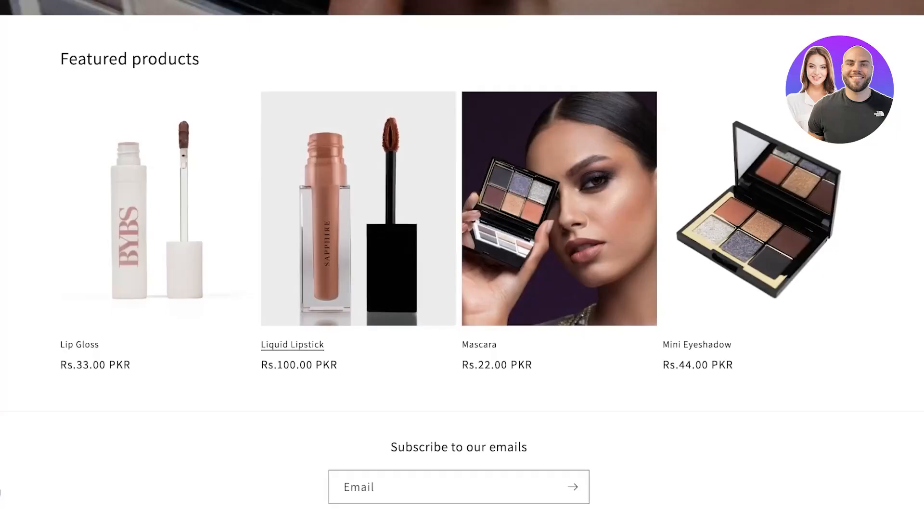
pyautogui.click(292, 345)
pyautogui.click(733, 425)
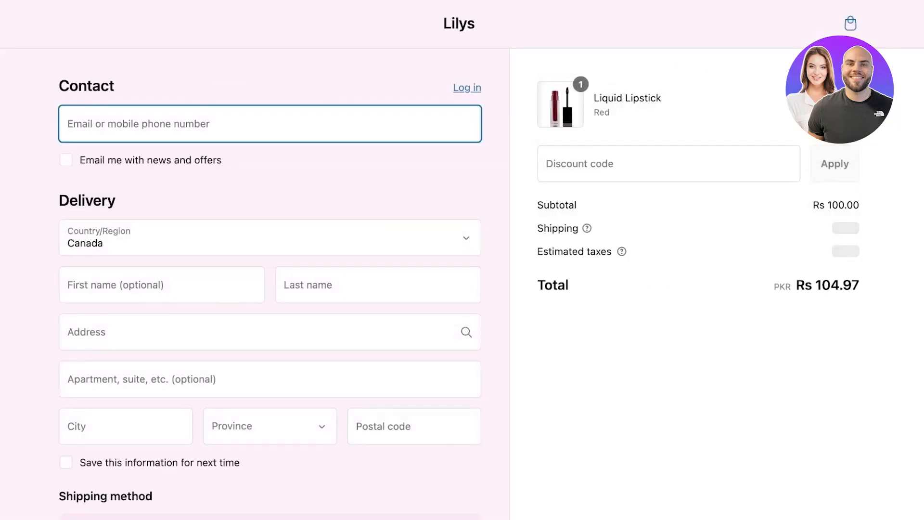
# Inspect the shipping and estimated taxes lines in the checkout order summary.
pyautogui.moveTo(549, 229); pyautogui.dragTo(580, 228)
pyautogui.moveTo(773, 229); pyautogui.dragTo(860, 252)
pyautogui.click(821, 228)
pyautogui.click(848, 252)
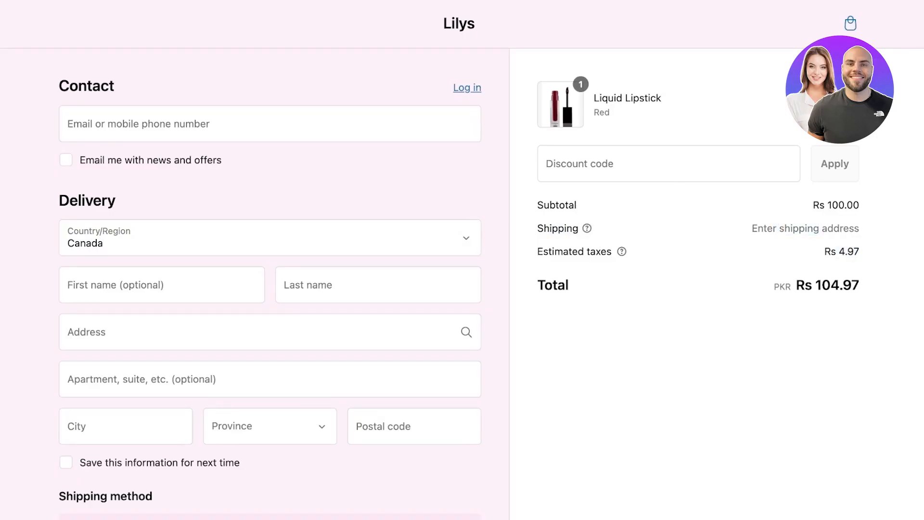